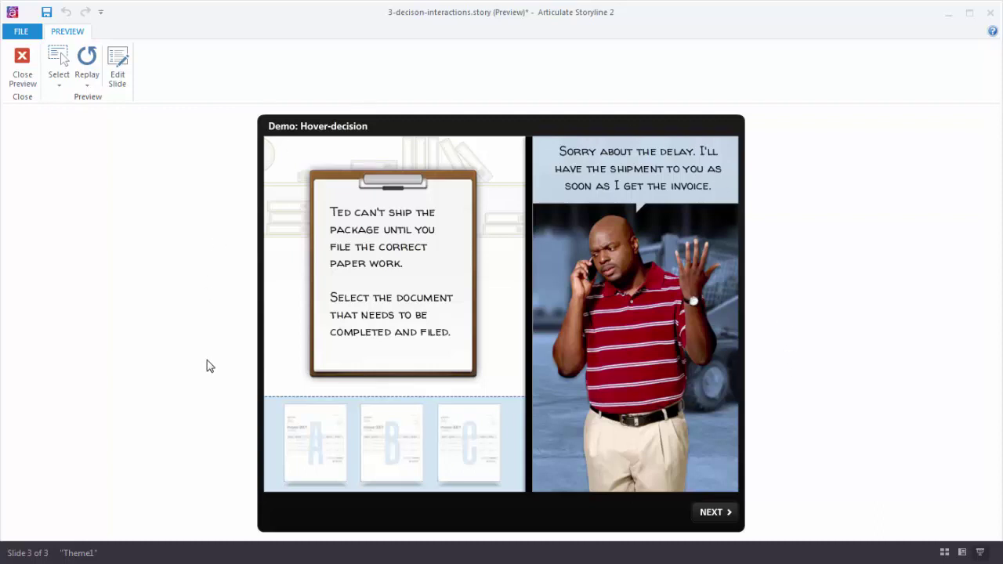
Step: Test the click-based decision slide by choosing documents A and B, and advance to the following slide
{"action": "left_click", "coordinate": [314, 444]}
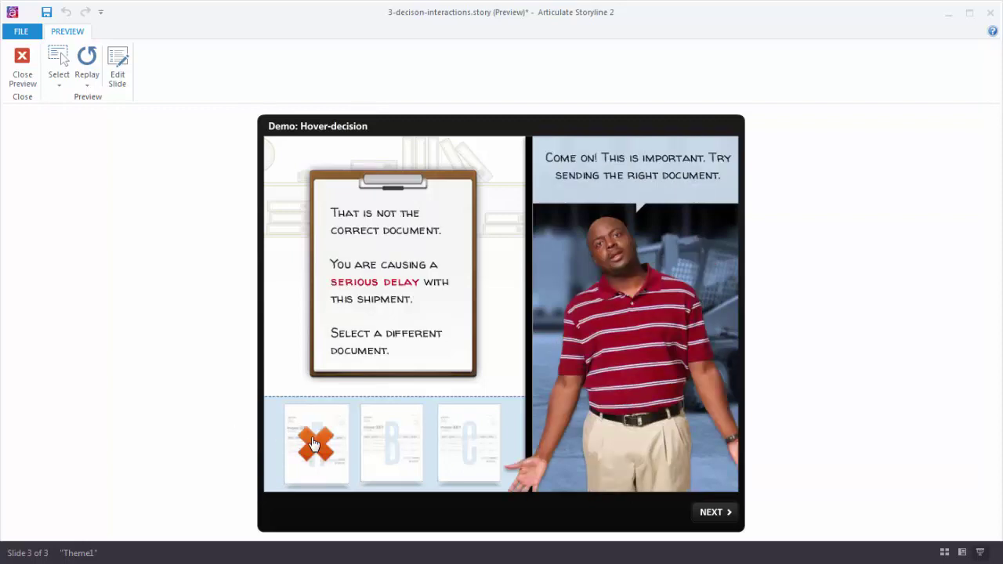
{"action": "left_click", "coordinate": [386, 427]}
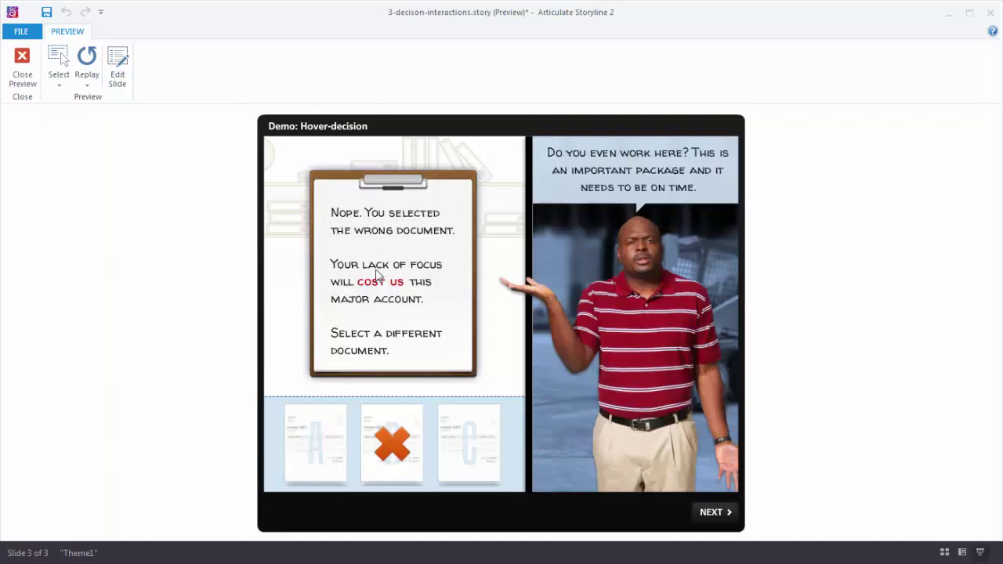
{"action": "left_click", "coordinate": [719, 515]}
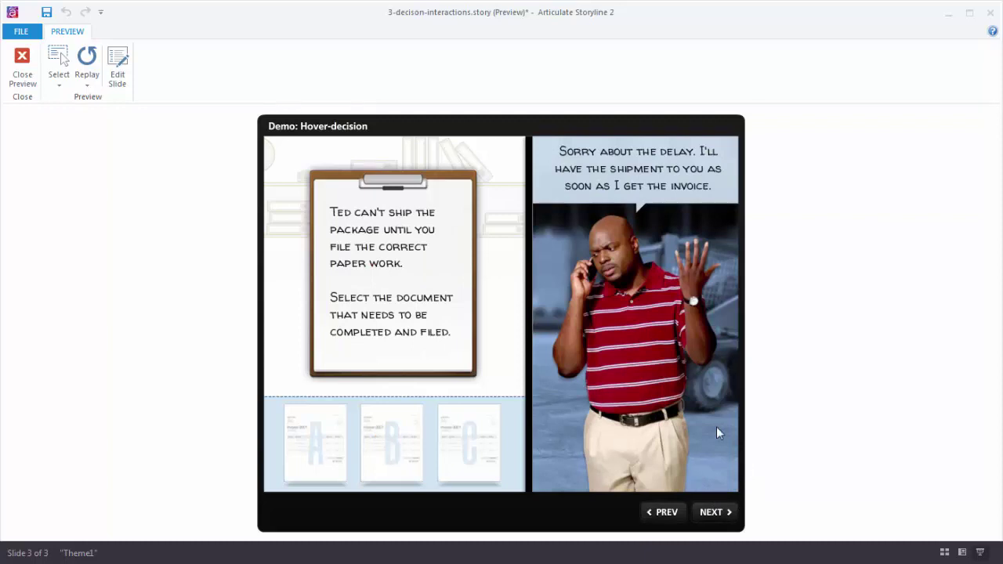
Step: Test the mouseover-based decision slide by pointing at documents C, B and A in turn, and advance to the following slide
{"action": "mouse_move", "coordinate": [480, 424]}
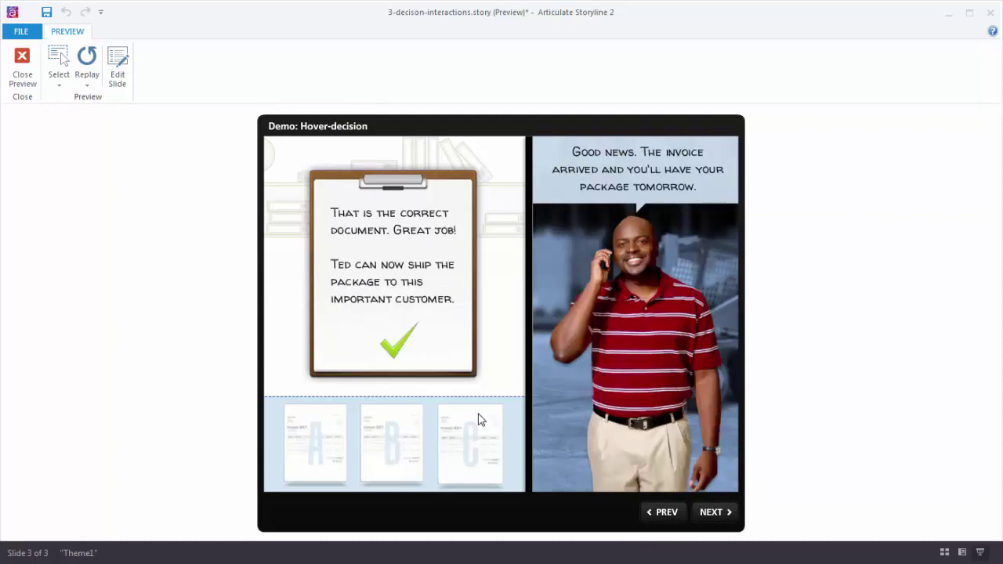
{"action": "mouse_move", "coordinate": [390, 423]}
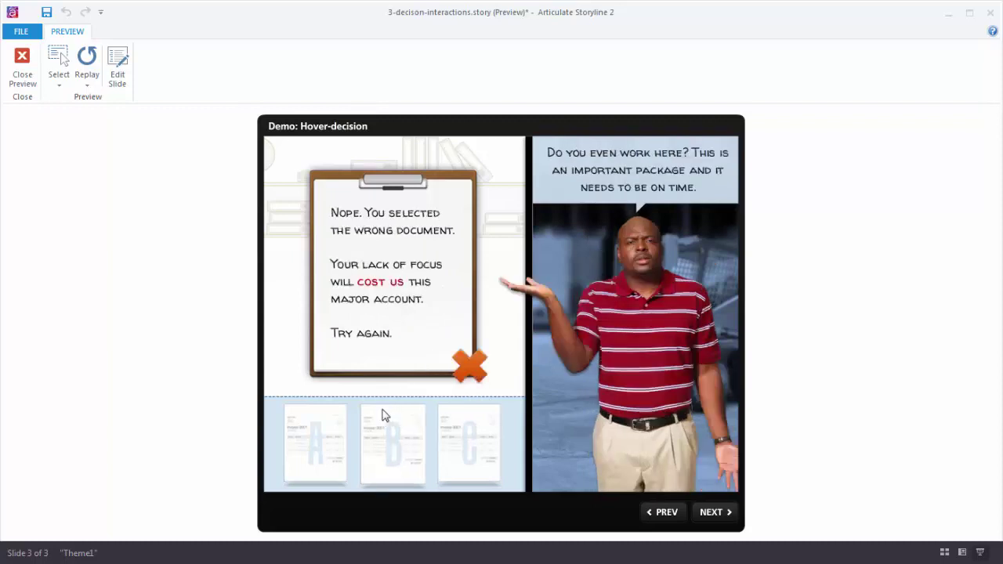
{"action": "mouse_move", "coordinate": [316, 426]}
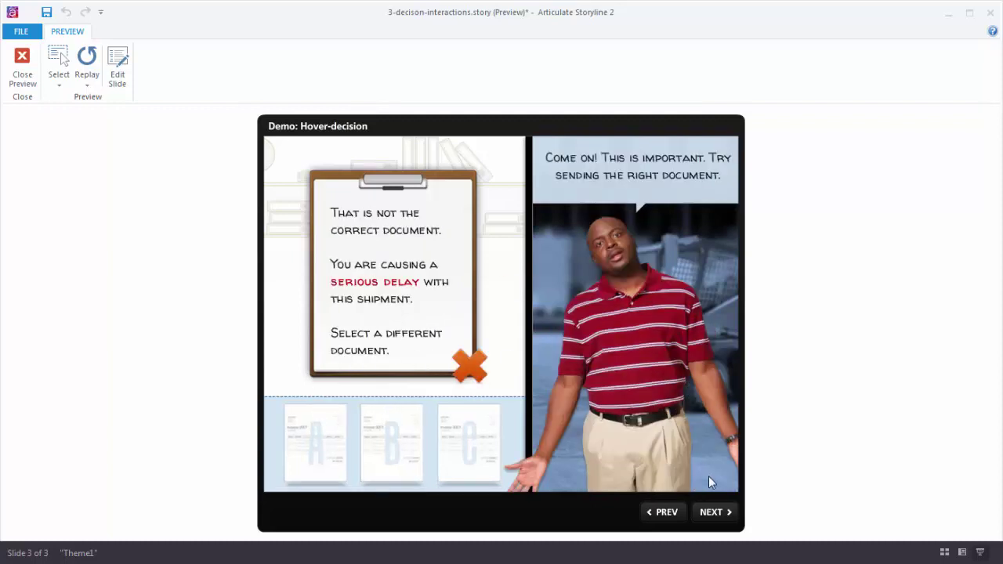
{"action": "left_click", "coordinate": [720, 519]}
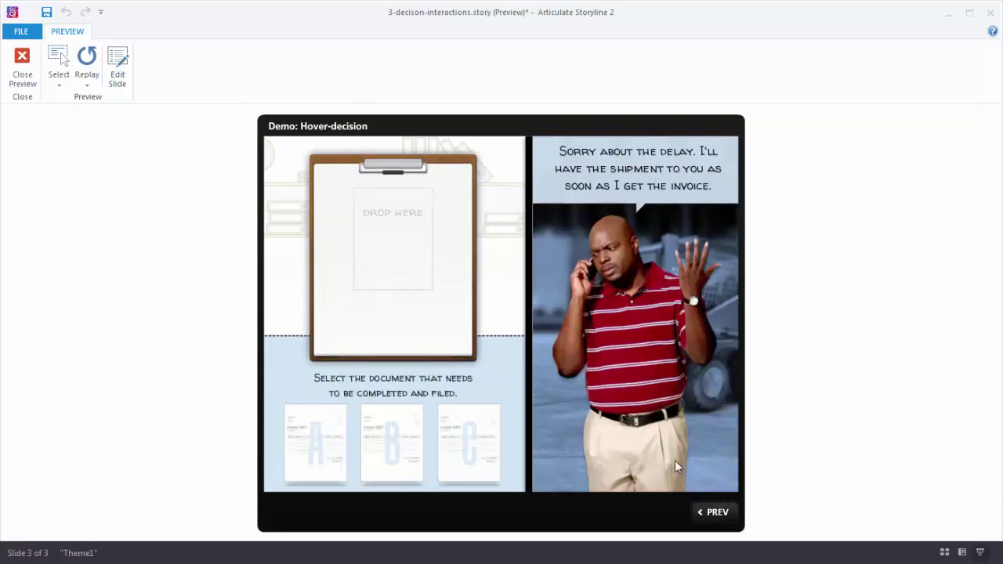
Step: Test the drag-and-drop slide by placing documents C and B on the clipboard's drop area, and close the preview
{"action": "left_click_drag", "start_coordinate": [476, 438], "coordinate": [405, 243]}
{"action": "left_click_drag", "start_coordinate": [429, 434], "coordinate": [417, 236]}
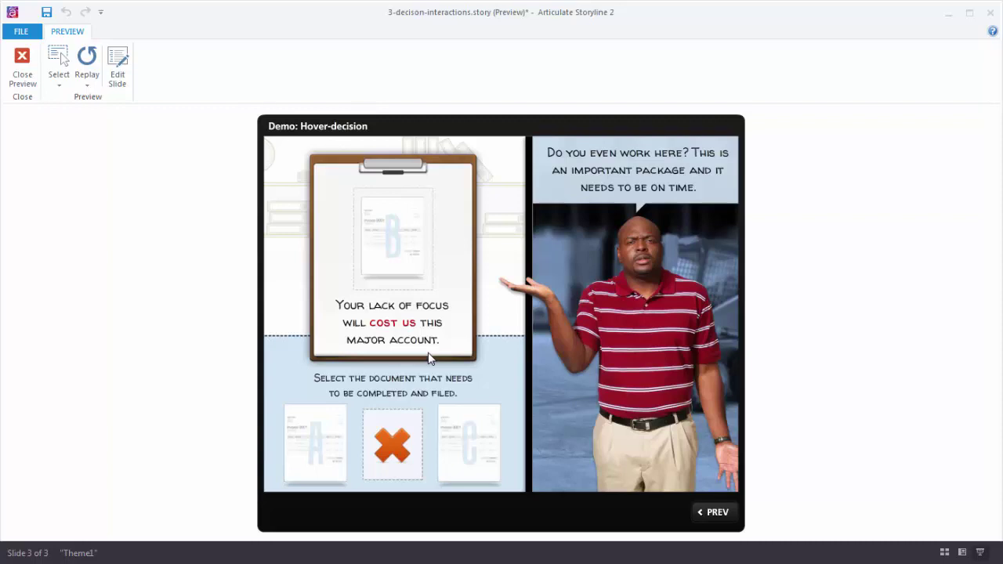
{"action": "left_click", "coordinate": [23, 69]}
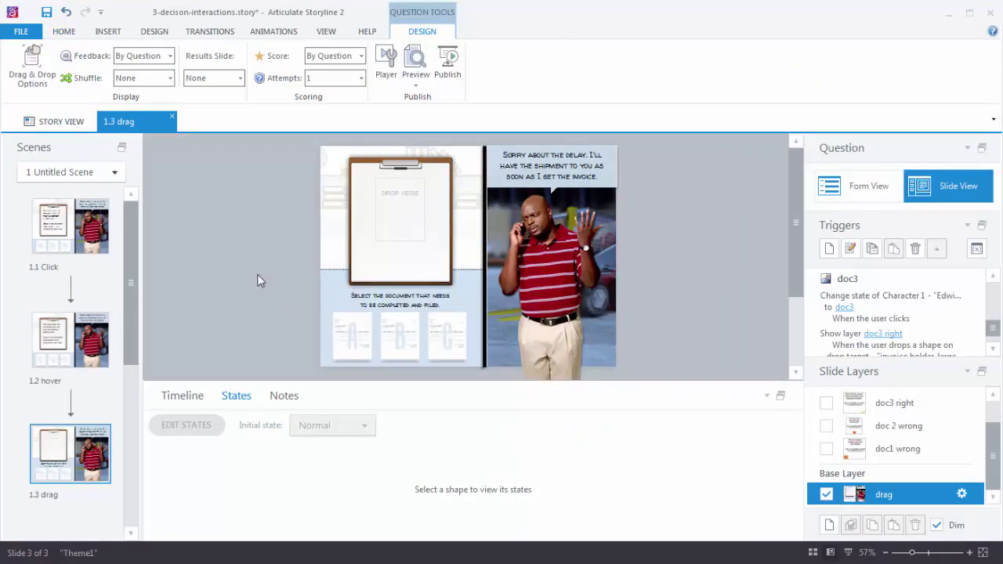
Step: Insert a new slide with the Blank basic layout after slide 1.3 drag
{"action": "left_click", "coordinate": [108, 32]}
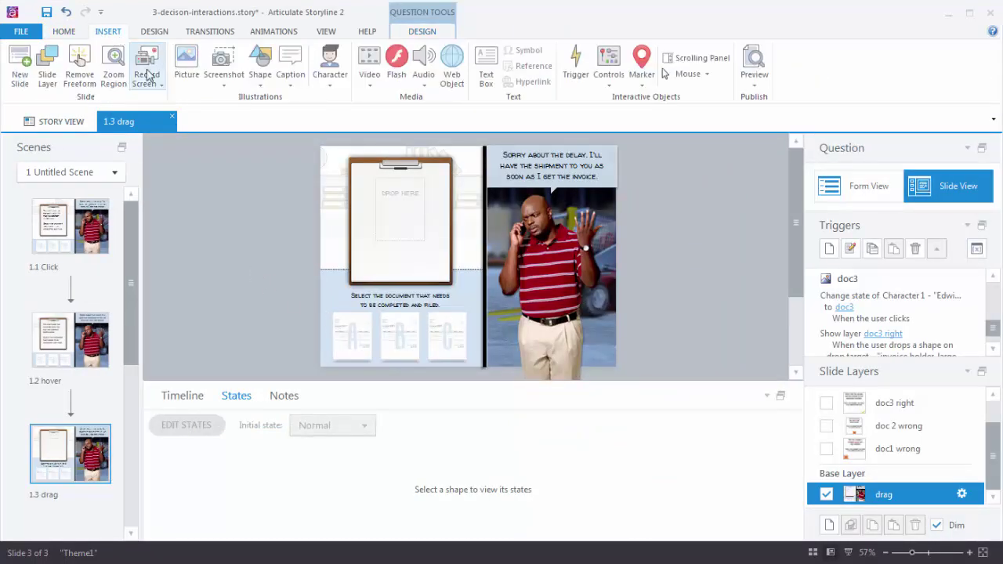
{"action": "left_click", "coordinate": [26, 69]}
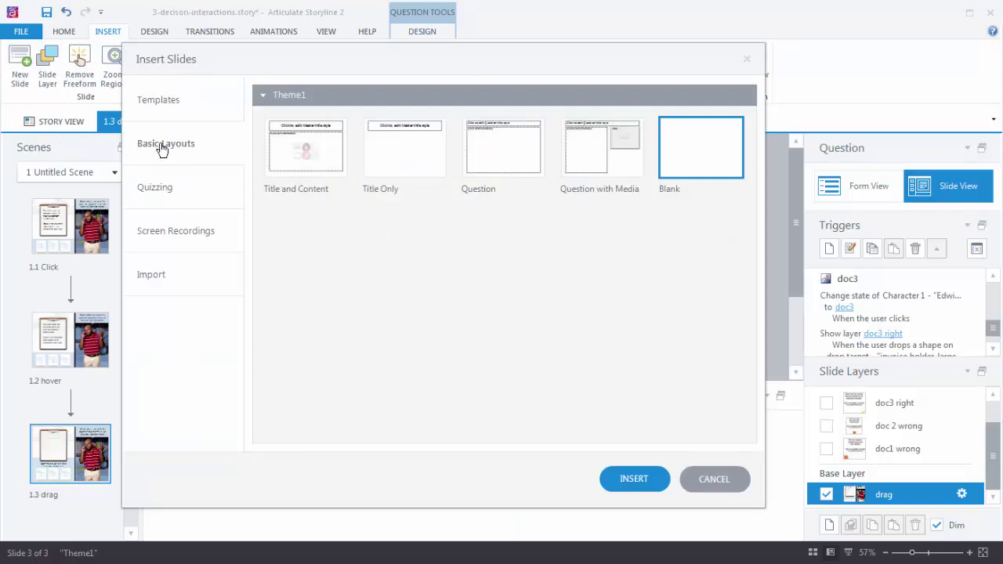
{"action": "left_click", "coordinate": [625, 477]}
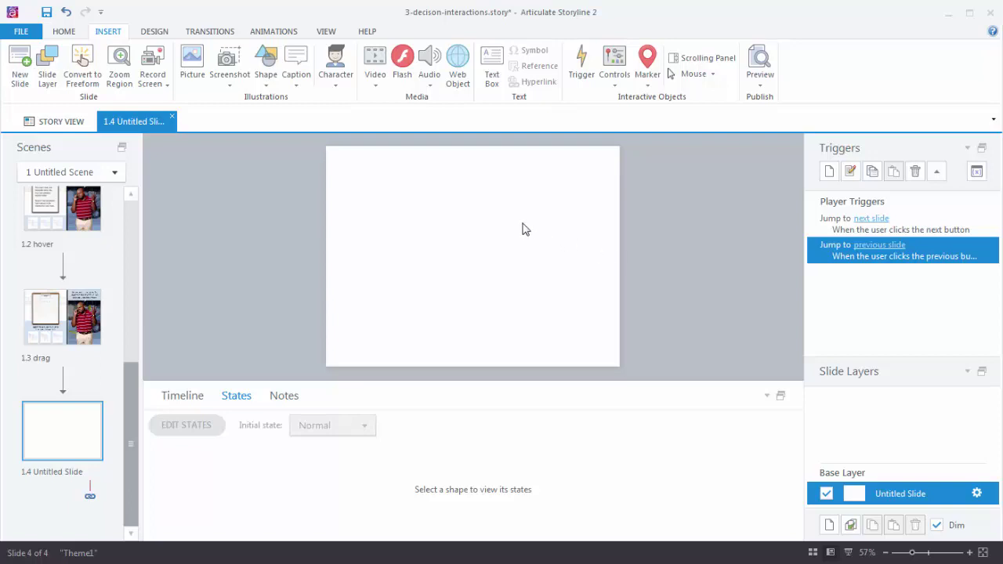
Step: Draw a rectangle about 152 × 144 px in the upper-left part of the blank slide and label it "Click"
{"action": "left_click", "coordinate": [259, 87]}
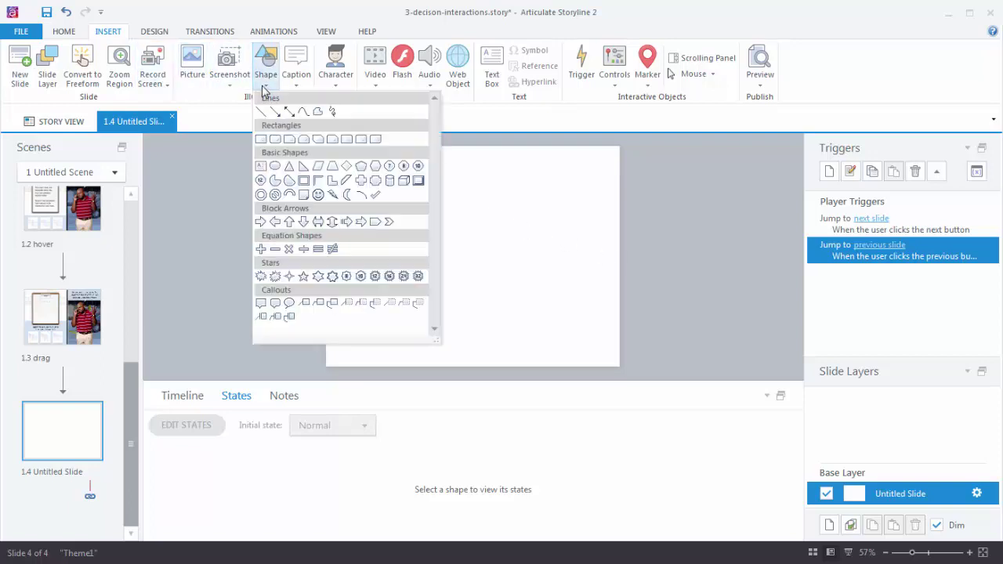
{"action": "left_click", "coordinate": [263, 141]}
{"action": "left_click_drag", "start_coordinate": [353, 197], "coordinate": [415, 256]}
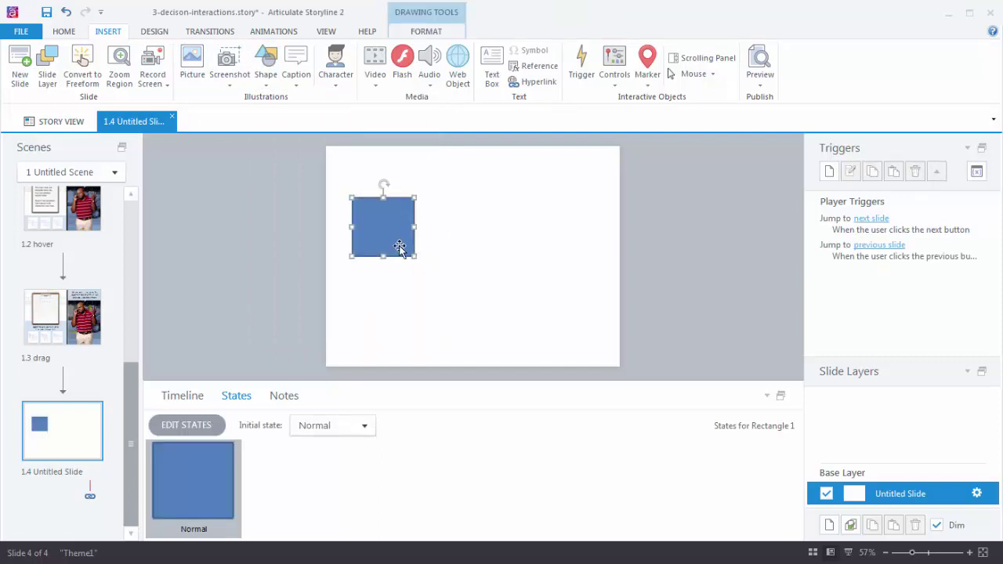
{"action": "type", "text": "Click"}
Step: Duplicate the Click square twice in a row to its right and relabel the copies "Mouseover" and "Drag"
{"action": "left_click", "coordinate": [399, 197]}
{"action": "left_click_drag", "start_coordinate": [399, 198], "coordinate": [562, 205]}
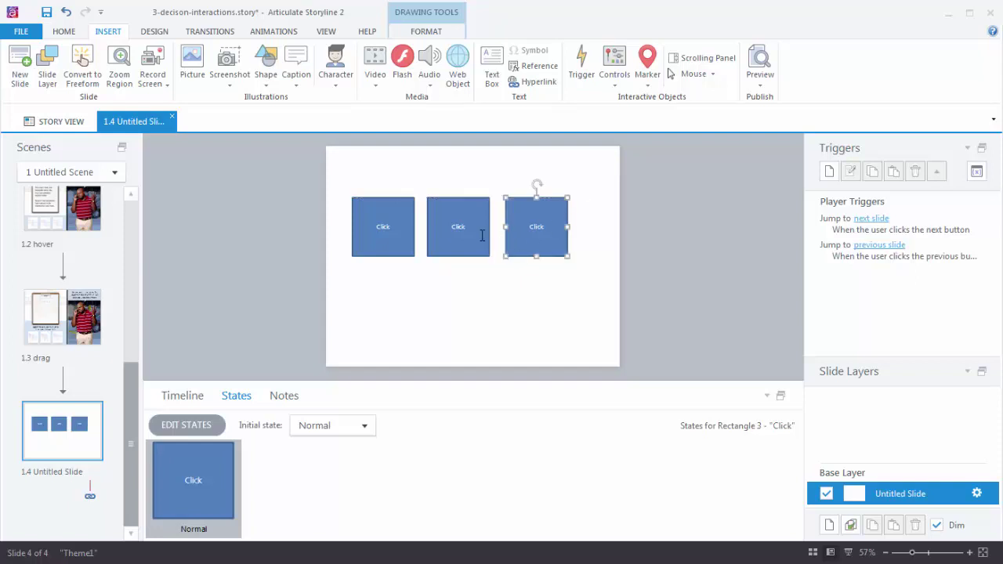
{"action": "left_click", "coordinate": [467, 231]}
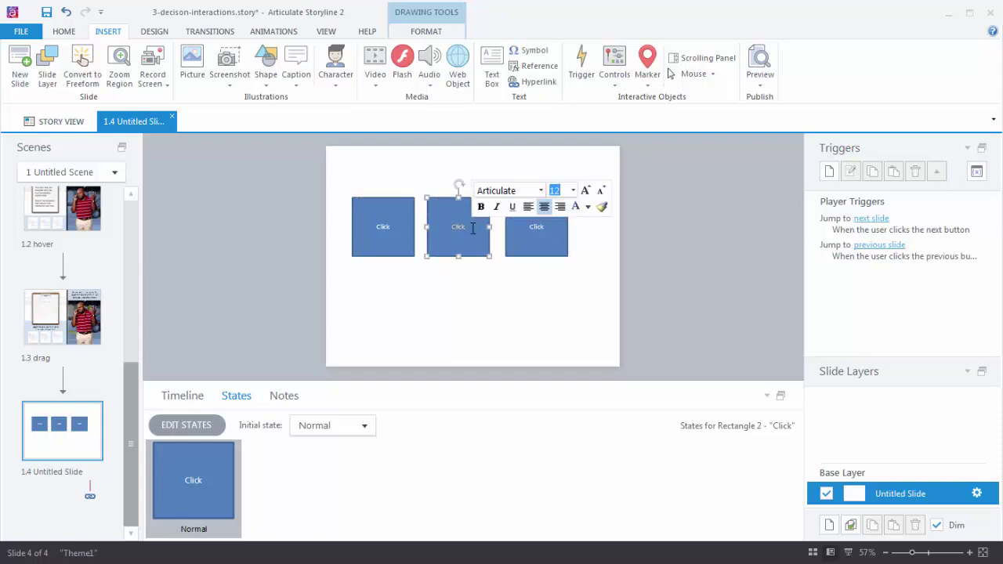
{"action": "type", "text": "Mouseo"}
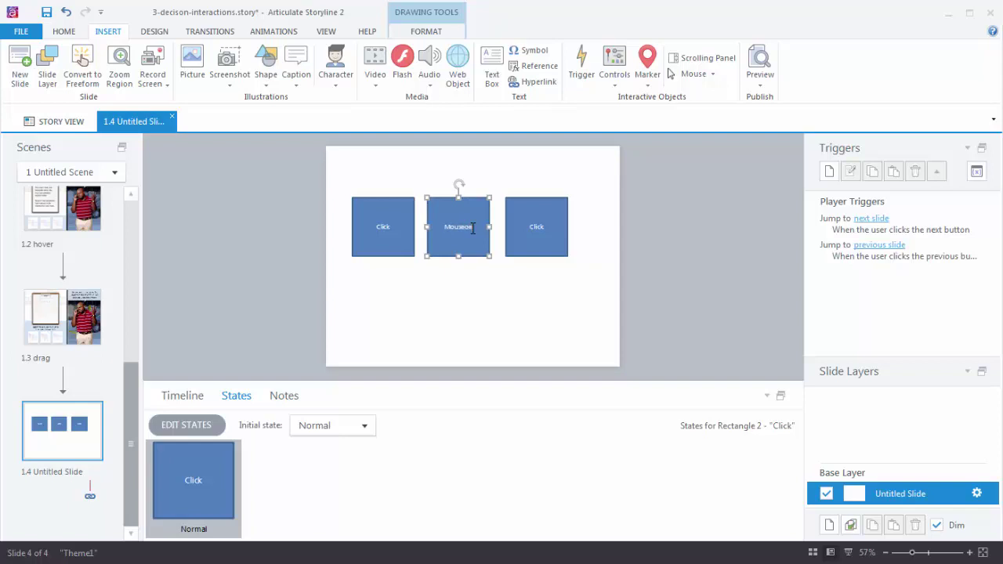
{"action": "type", "text": "ver"}
{"action": "left_click", "coordinate": [531, 229]}
{"action": "left_click", "coordinate": [560, 228]}
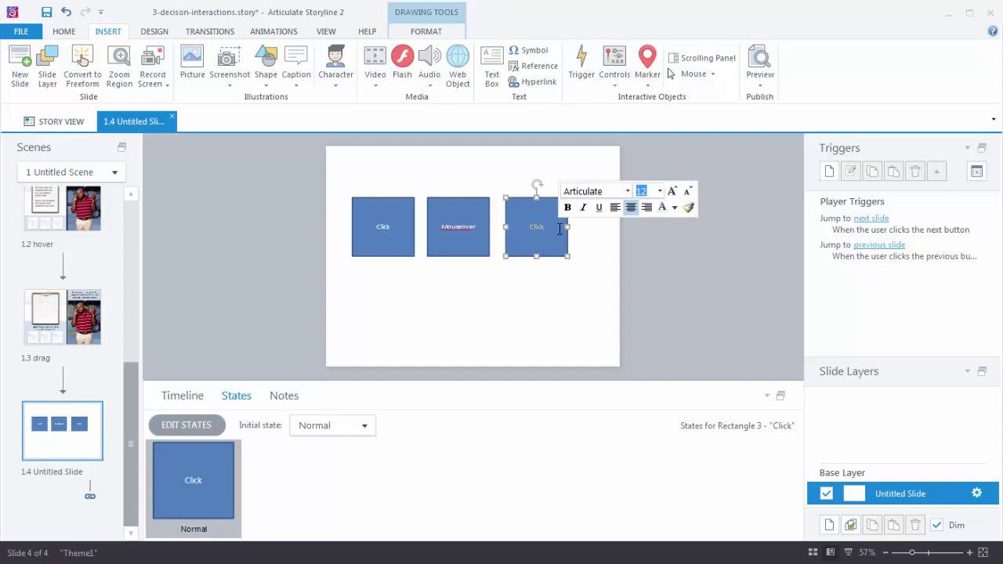
{"action": "type", "text": "Drga"}
{"action": "key", "text": "BackSpace"}
{"action": "key", "text": "BackSpace"}
{"action": "type", "text": "ag"}
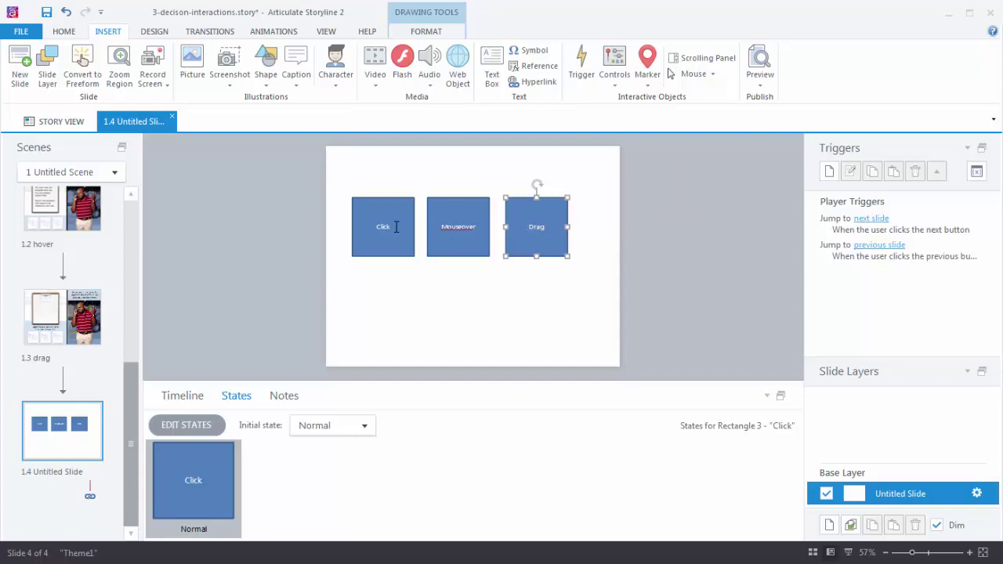
{"action": "left_click", "coordinate": [651, 249]}
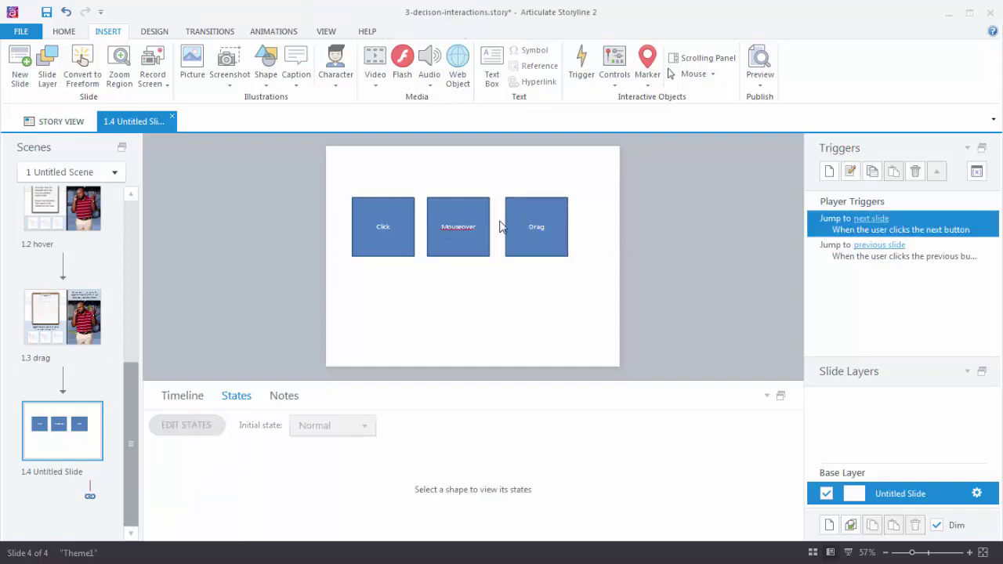
Step: Add a new state named "orange" to the Click square
{"action": "left_click", "coordinate": [374, 198]}
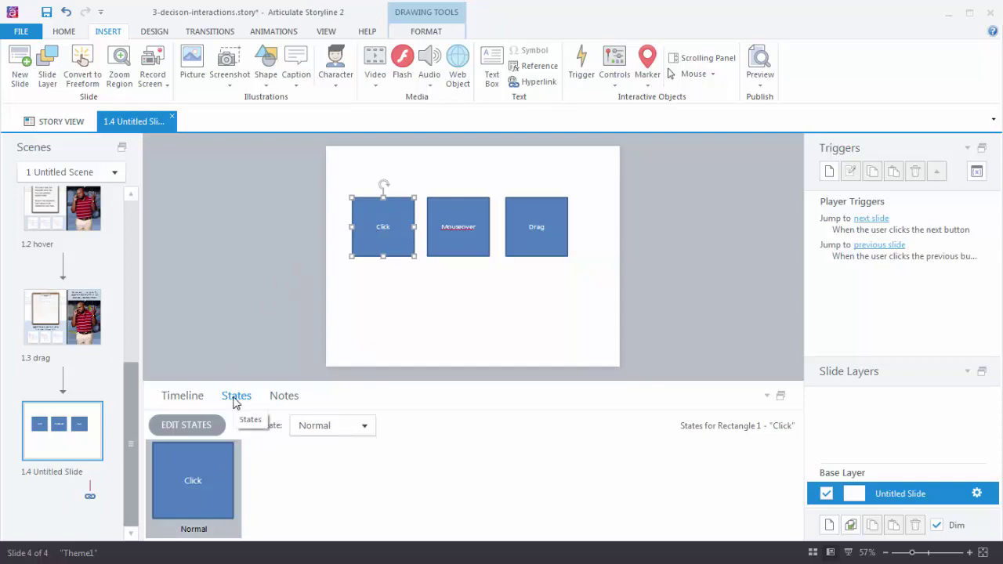
{"action": "left_click", "coordinate": [188, 426]}
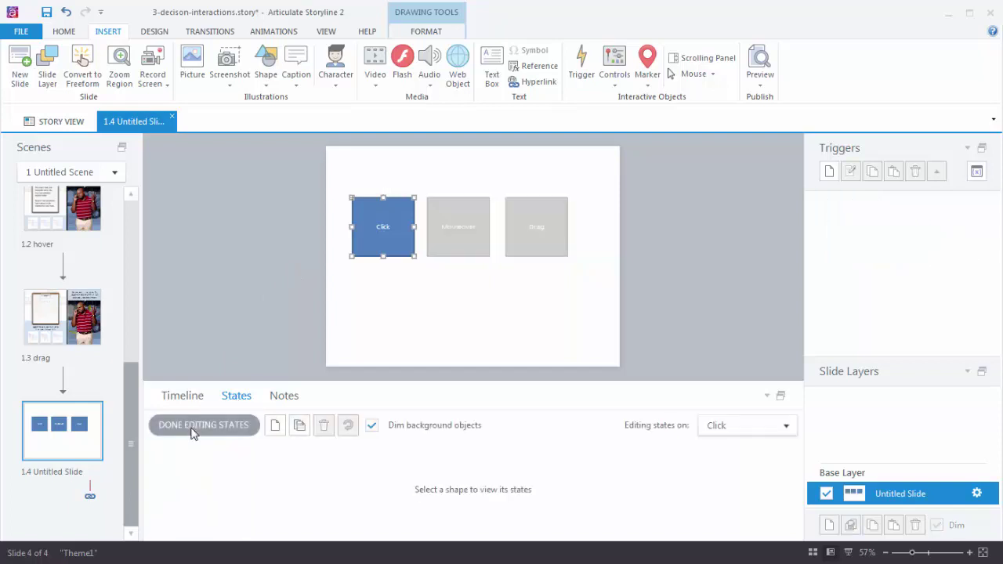
{"action": "left_click", "coordinate": [275, 425]}
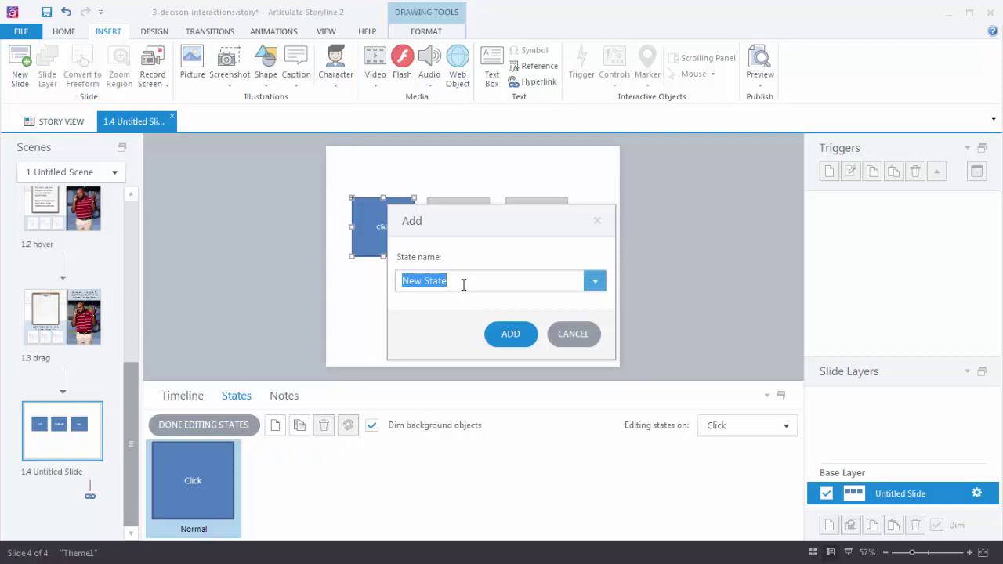
{"action": "type", "text": "ora"}
{"action": "type", "text": "nge"}
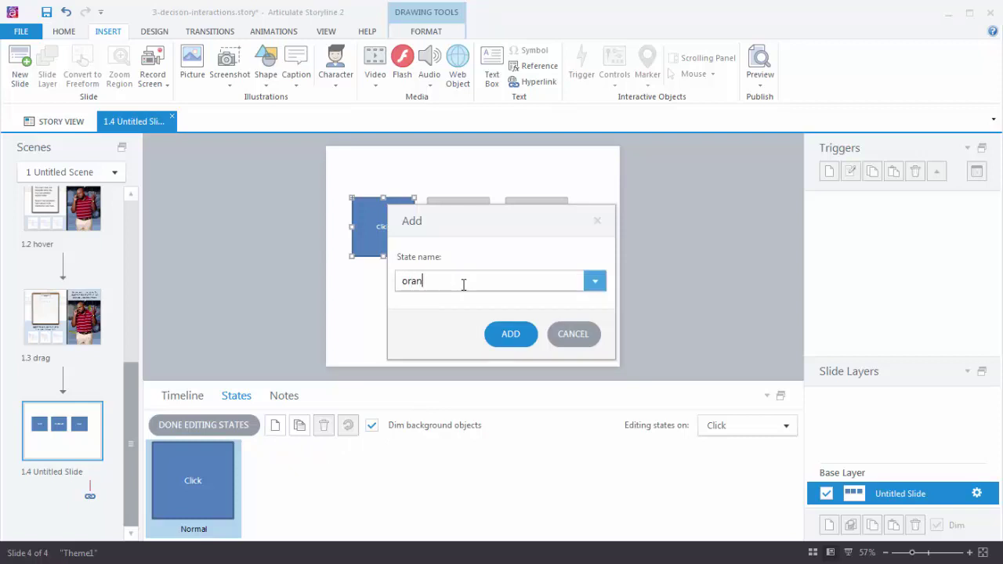
{"action": "left_click", "coordinate": [501, 335]}
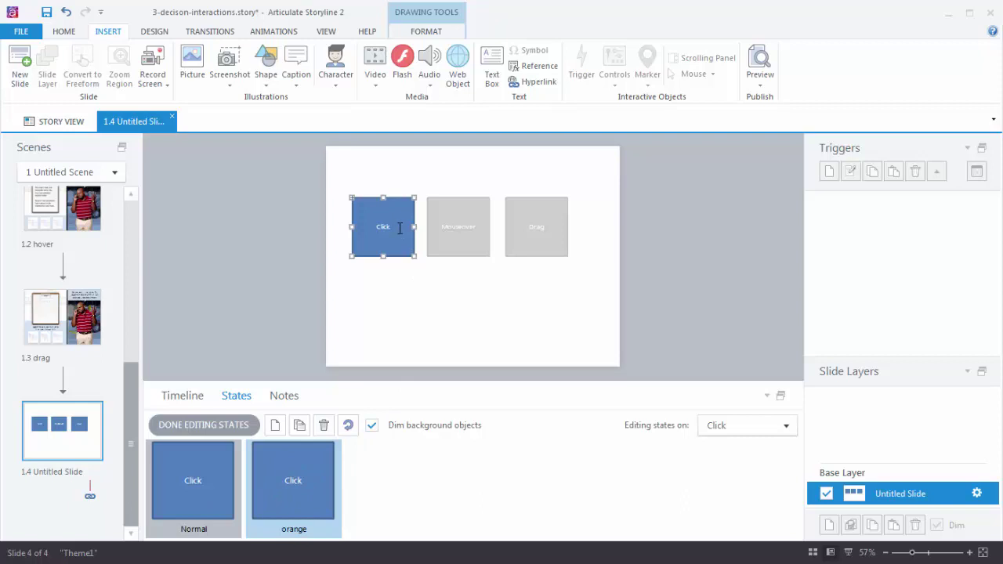
Step: Fill the Click square's orange state with the orange theme color and finish editing its states
{"action": "left_click", "coordinate": [429, 32]}
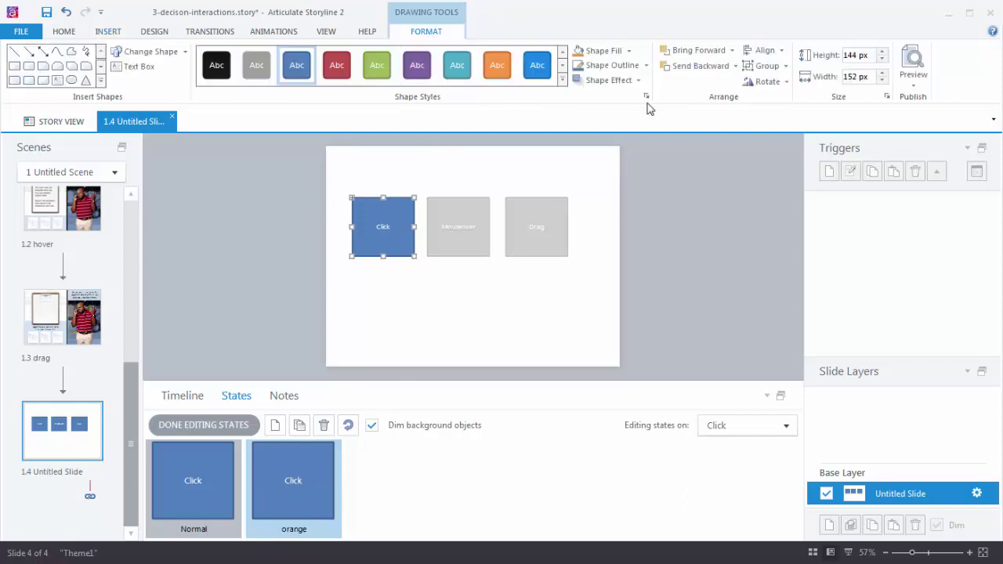
{"action": "left_click", "coordinate": [628, 51]}
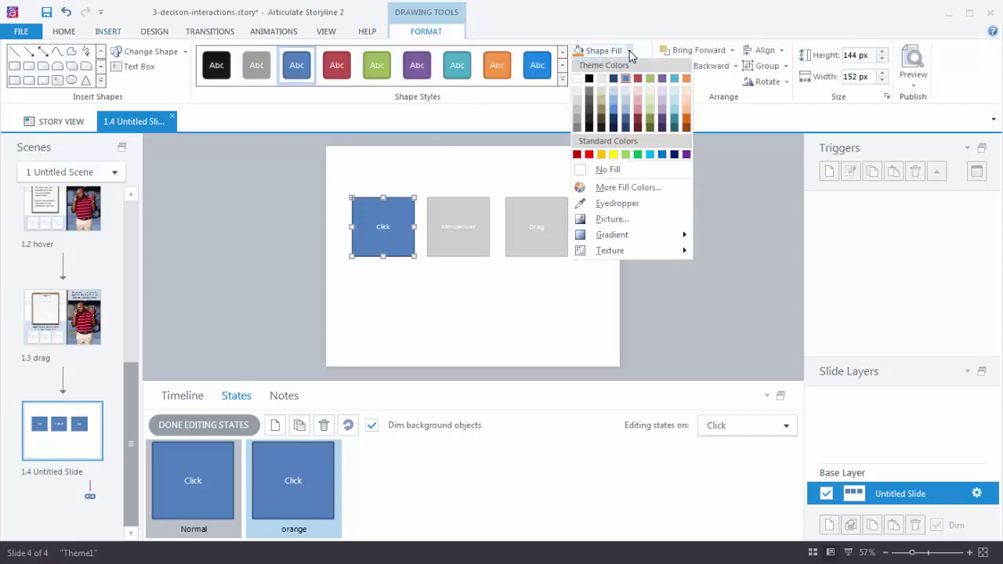
{"action": "left_click", "coordinate": [685, 79]}
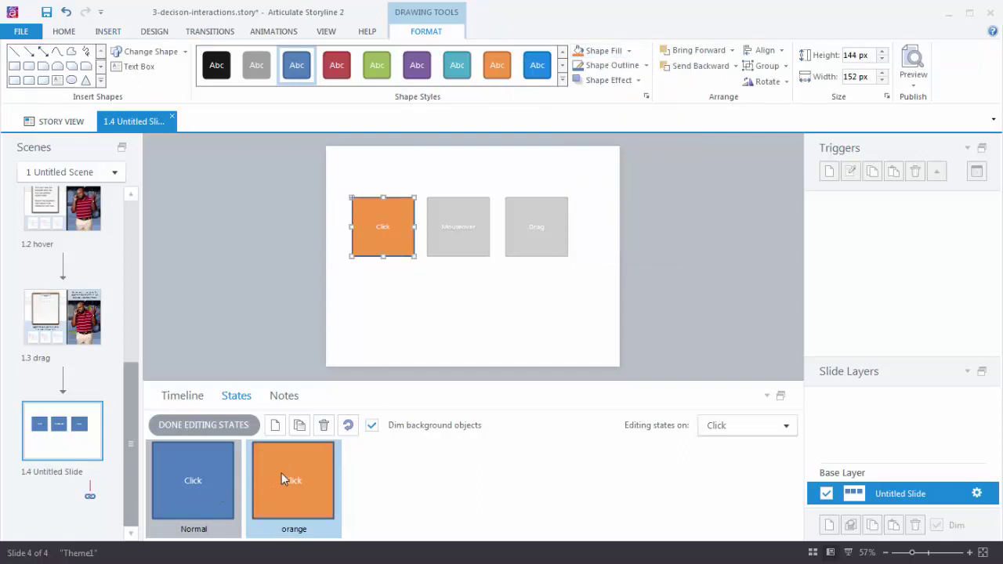
{"action": "left_click", "coordinate": [231, 425]}
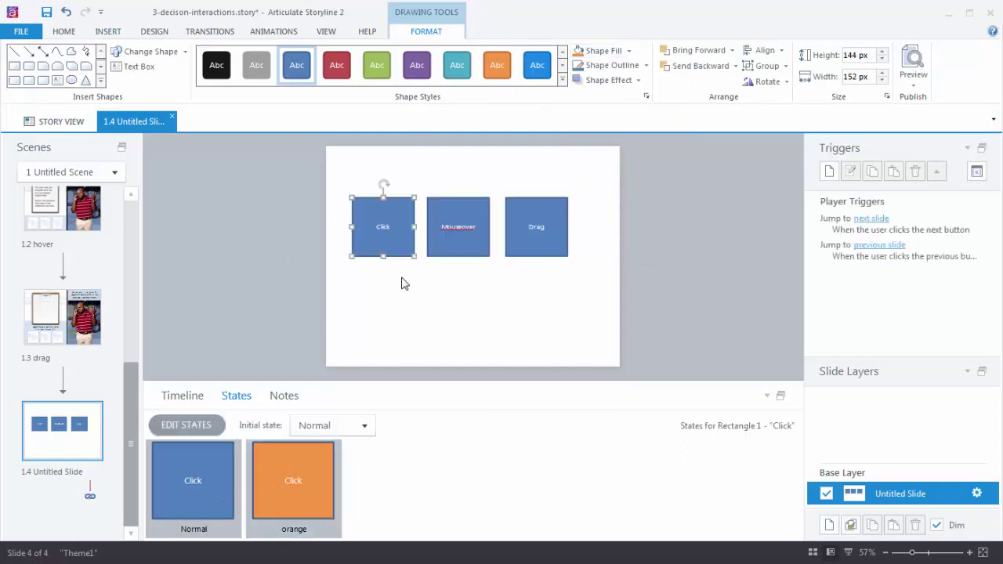
Step: Copy the Click square's formatting and states onto the Mouseover square with the Format Painter
{"action": "left_click", "coordinate": [473, 258]}
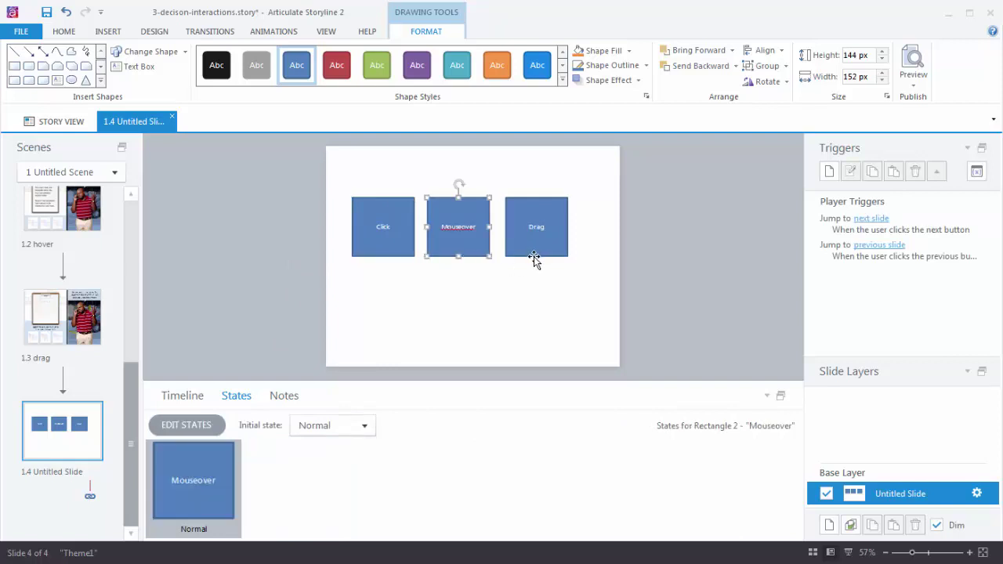
{"action": "left_click", "coordinate": [384, 255]}
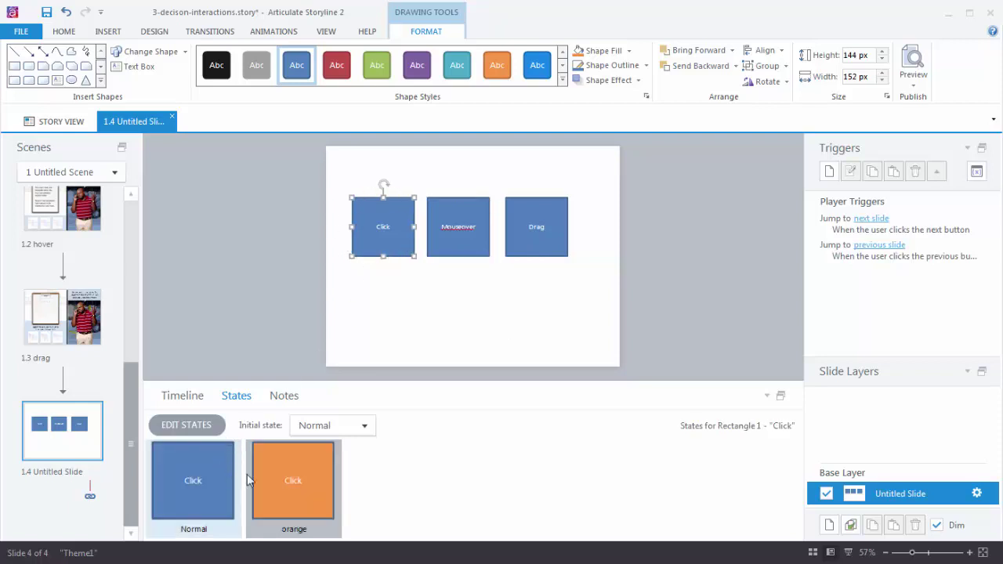
{"action": "left_click", "coordinate": [289, 481]}
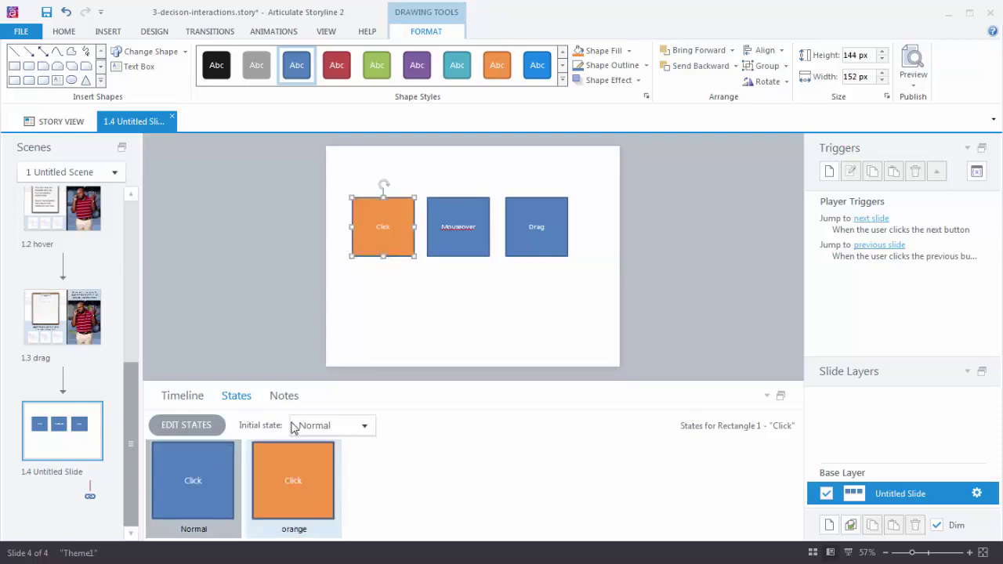
{"action": "left_click", "coordinate": [65, 31]}
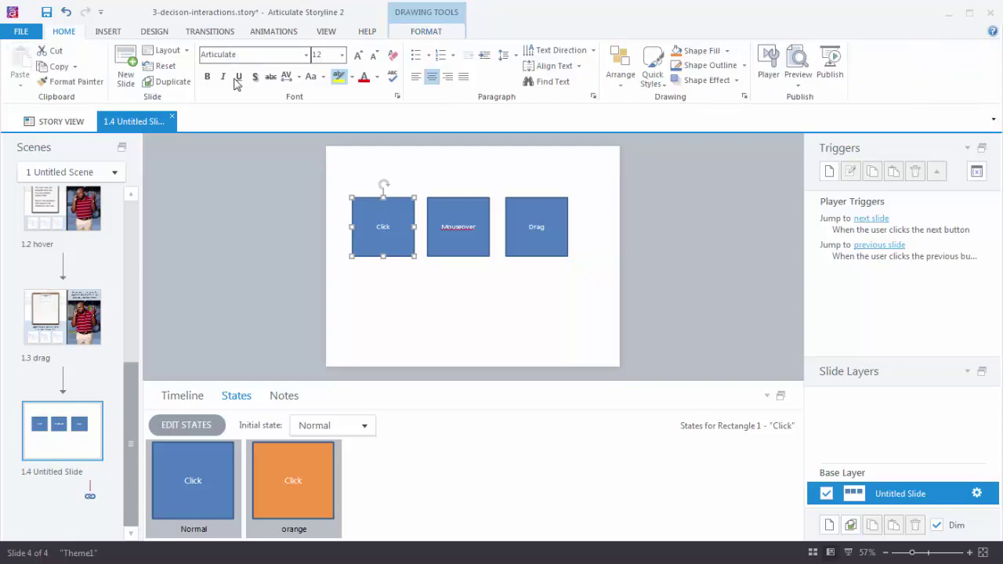
{"action": "left_click", "coordinate": [69, 83]}
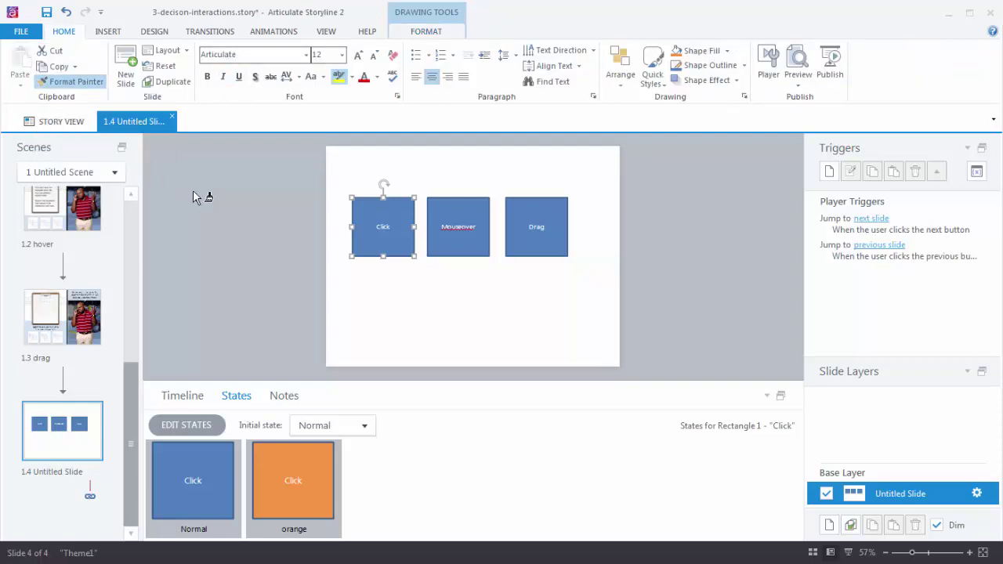
{"action": "left_click", "coordinate": [455, 222]}
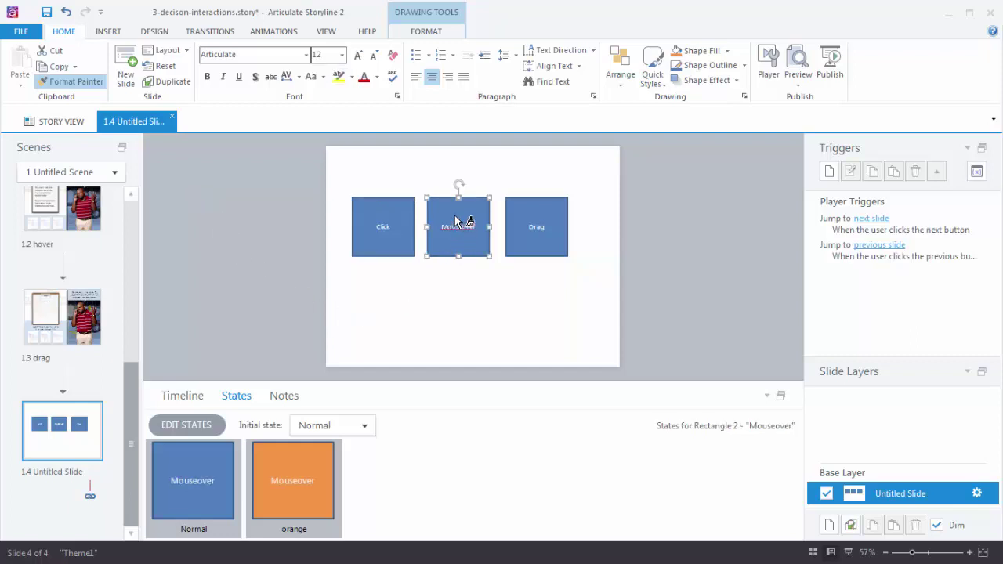
Step: Apply the copied formatting and states to the Drag square, stop the Format Painter and check each square's states
{"action": "left_click", "coordinate": [532, 214]}
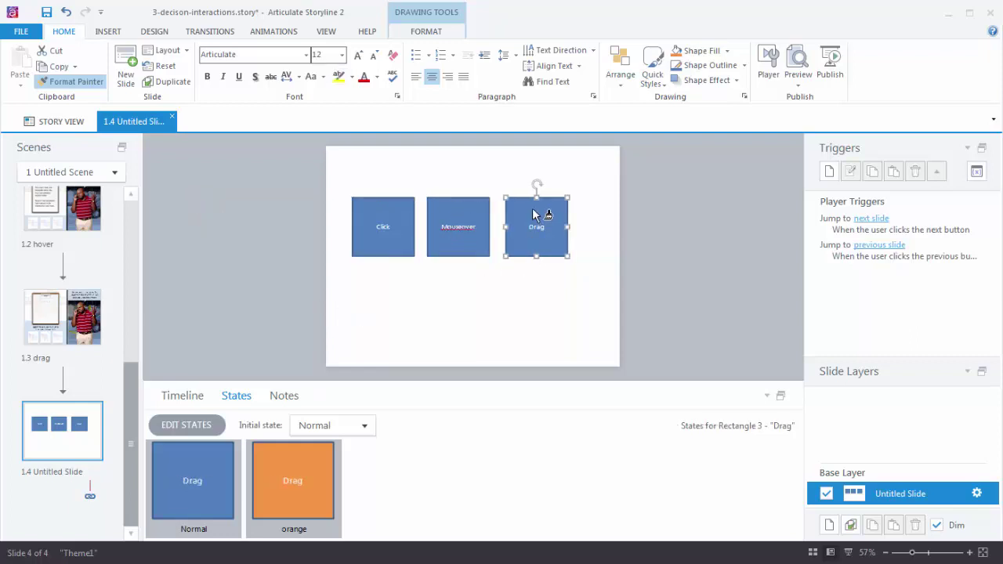
{"action": "left_click", "coordinate": [657, 252]}
{"action": "left_click", "coordinate": [551, 251]}
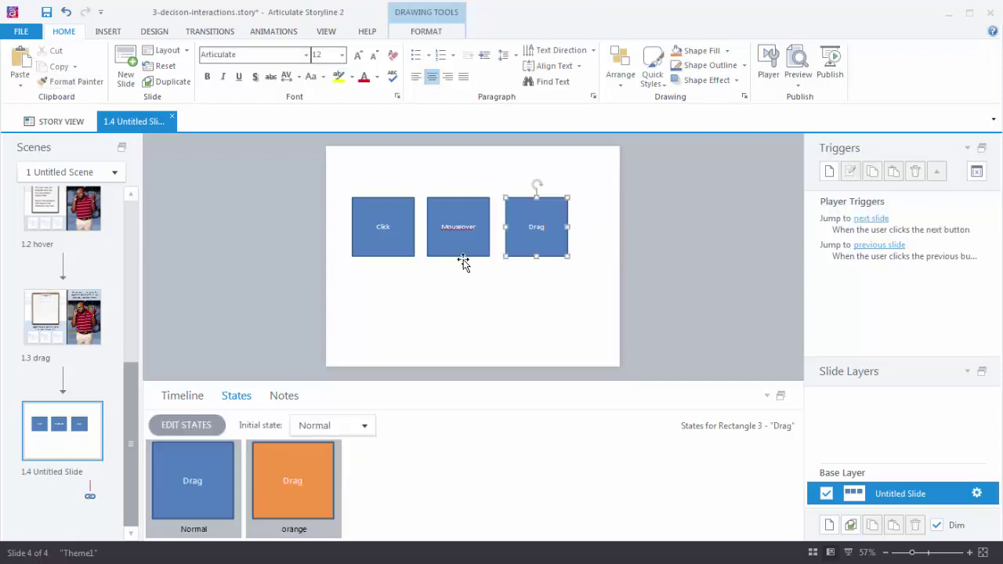
{"action": "left_click", "coordinate": [459, 255]}
{"action": "left_click", "coordinate": [396, 247]}
{"action": "left_click", "coordinate": [450, 248]}
{"action": "left_click", "coordinate": [522, 251]}
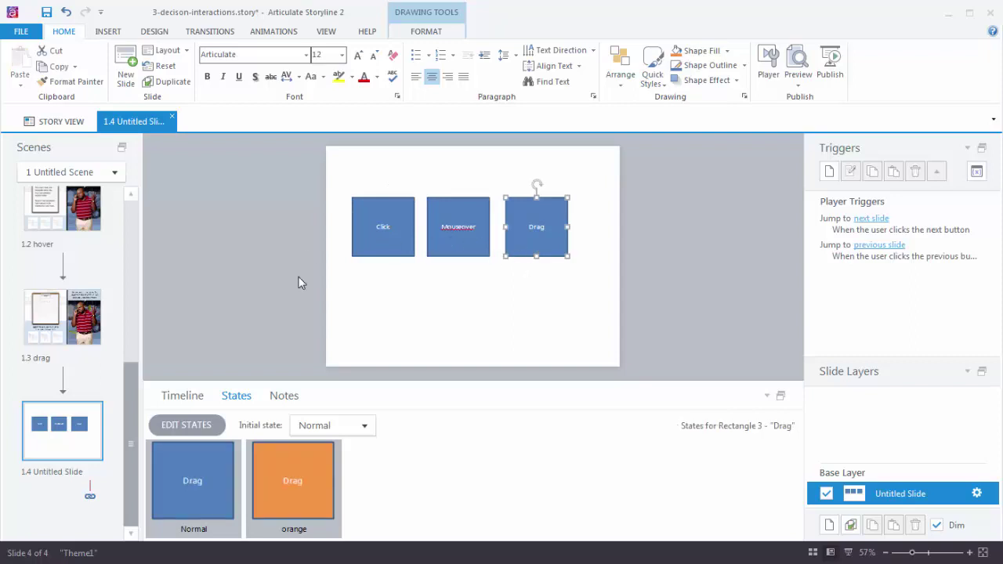
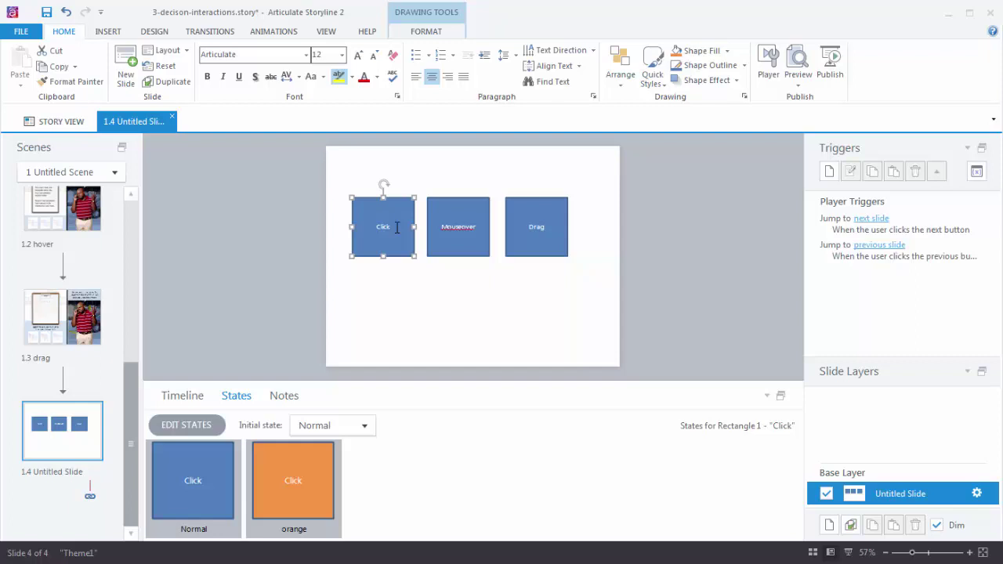
Step: Add a trigger that changes the state of the Click square (Rectangle 1) to orange when the user clicks it
{"action": "left_click", "coordinate": [828, 174]}
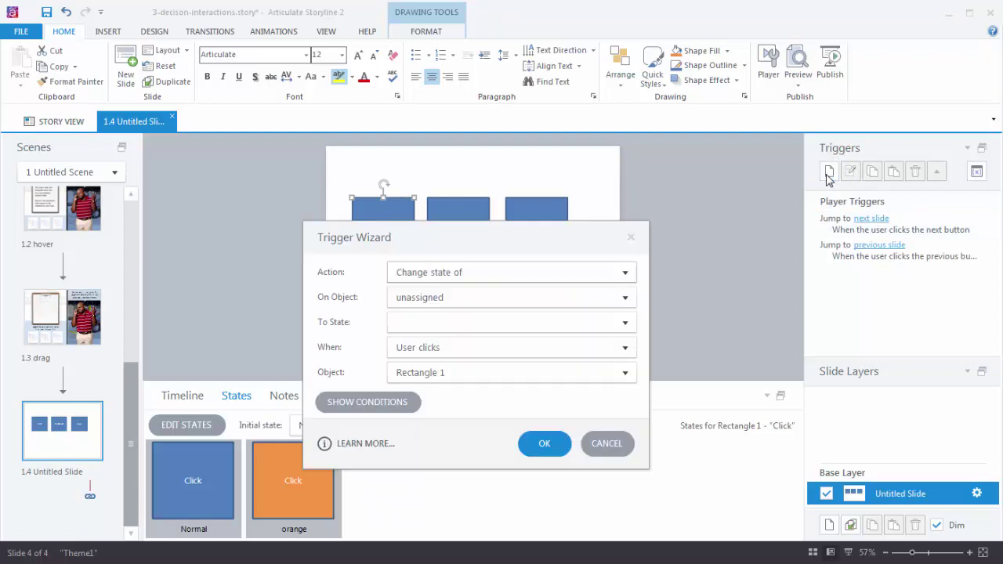
{"action": "left_click", "coordinate": [623, 273]}
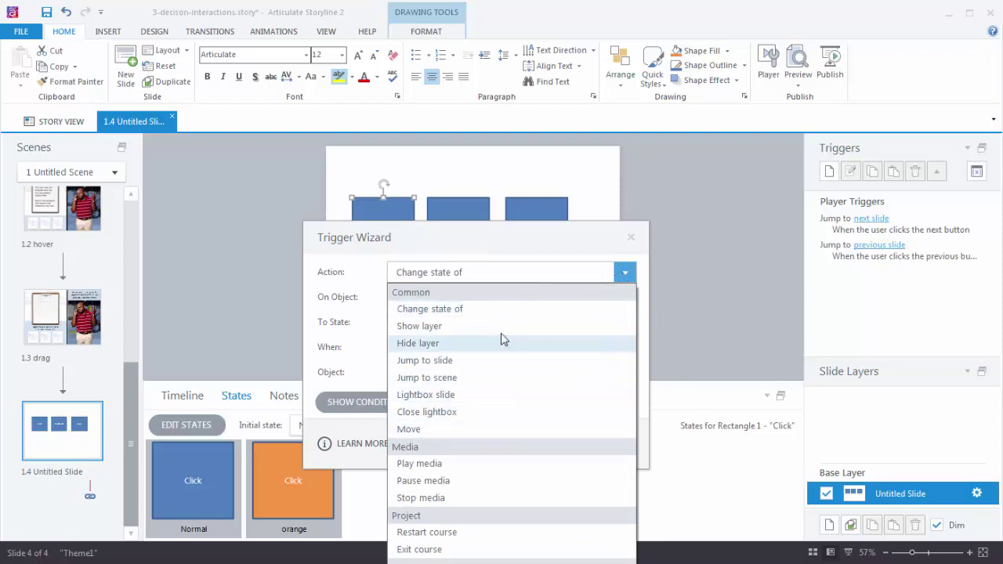
{"action": "left_click", "coordinate": [443, 313]}
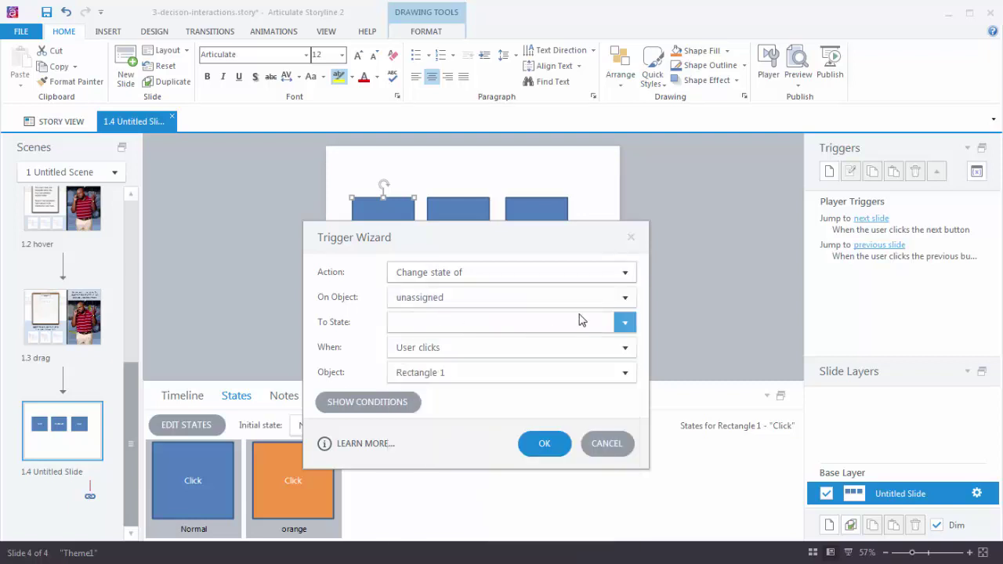
{"action": "left_click", "coordinate": [619, 304]}
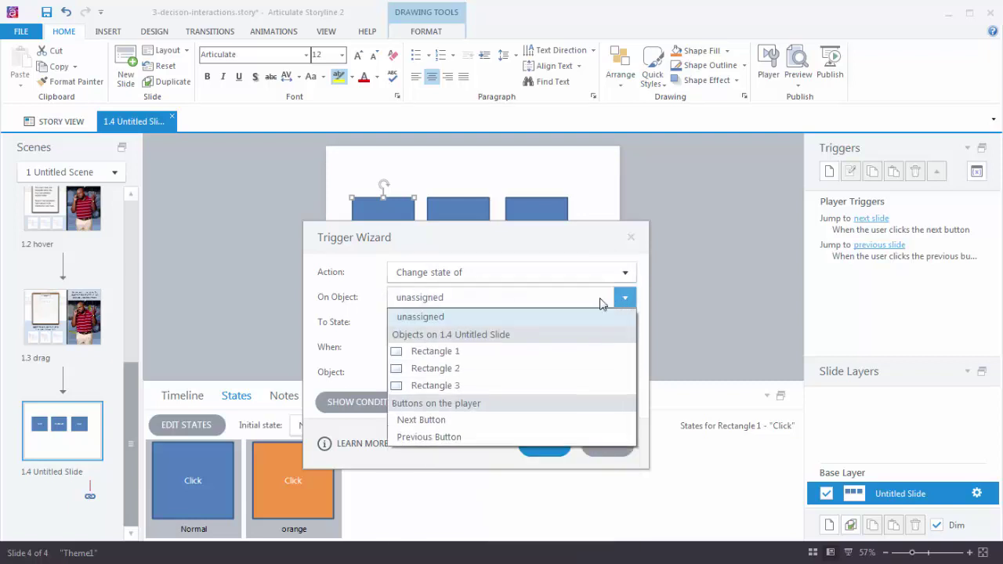
{"action": "left_click", "coordinate": [450, 357]}
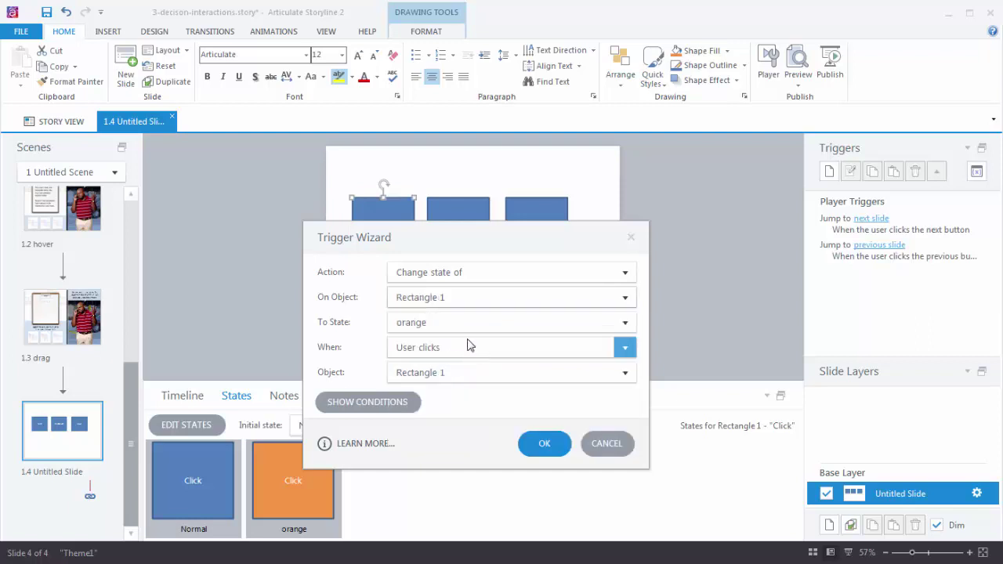
{"action": "left_click", "coordinate": [624, 322]}
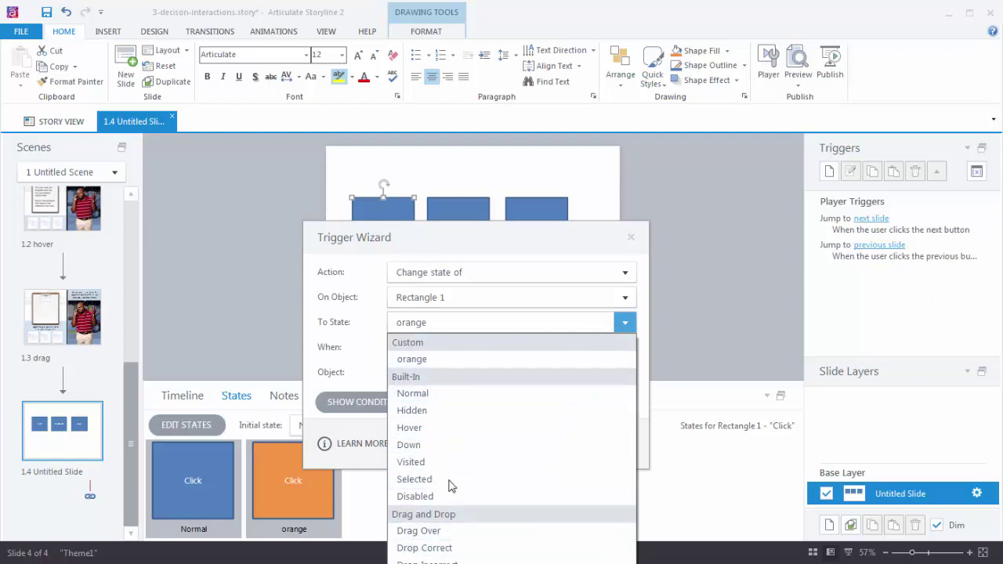
{"action": "left_click", "coordinate": [411, 361]}
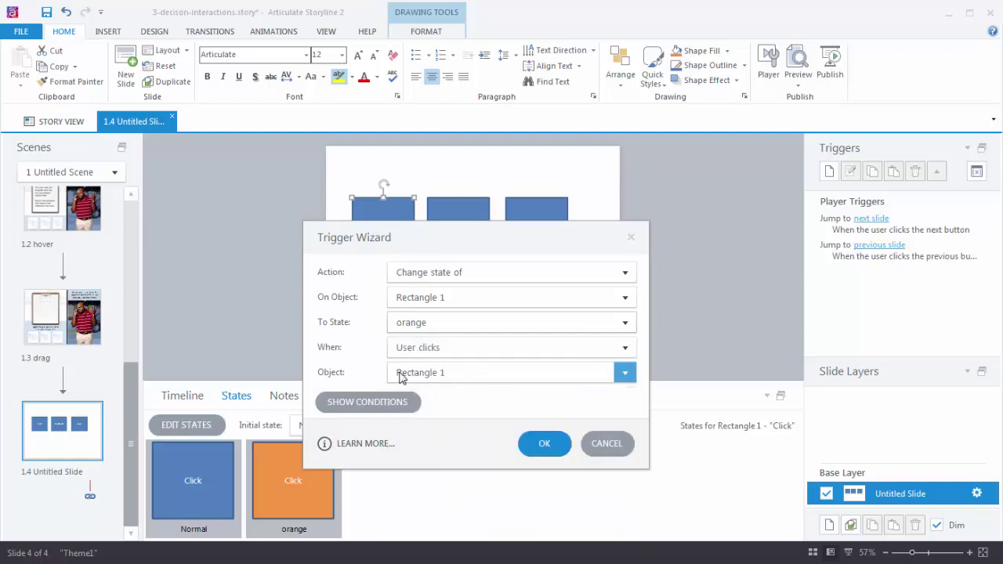
{"action": "left_click", "coordinate": [543, 444]}
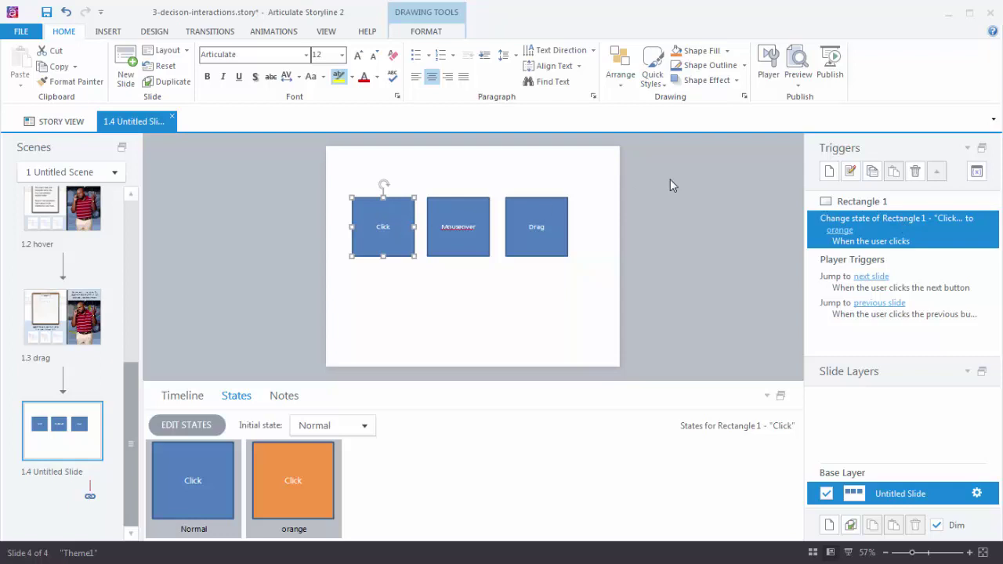
Step: Preview this slide, test the Click square's response to a click, and close the preview
{"action": "left_click", "coordinate": [797, 85]}
{"action": "left_click", "coordinate": [809, 103]}
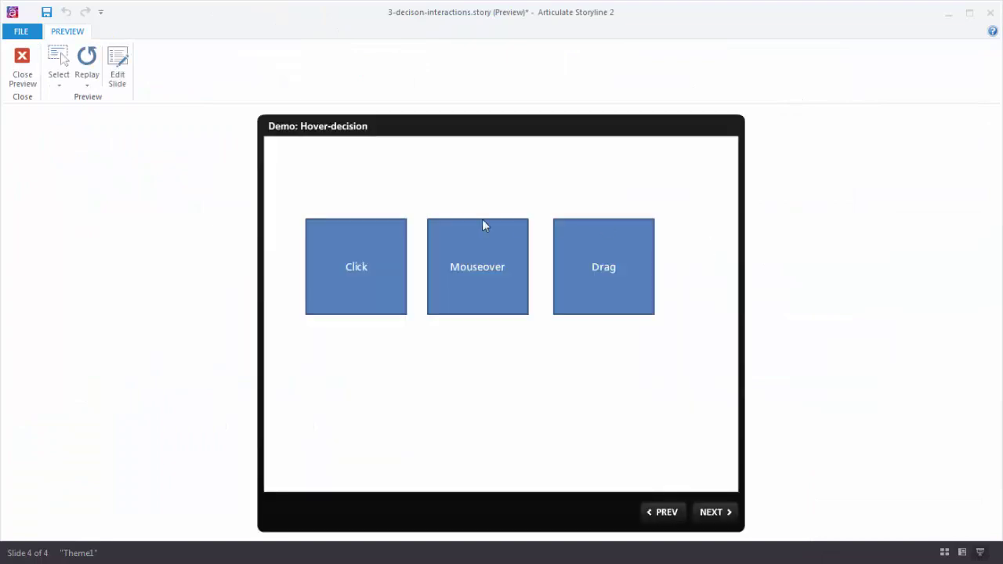
{"action": "left_click", "coordinate": [383, 249]}
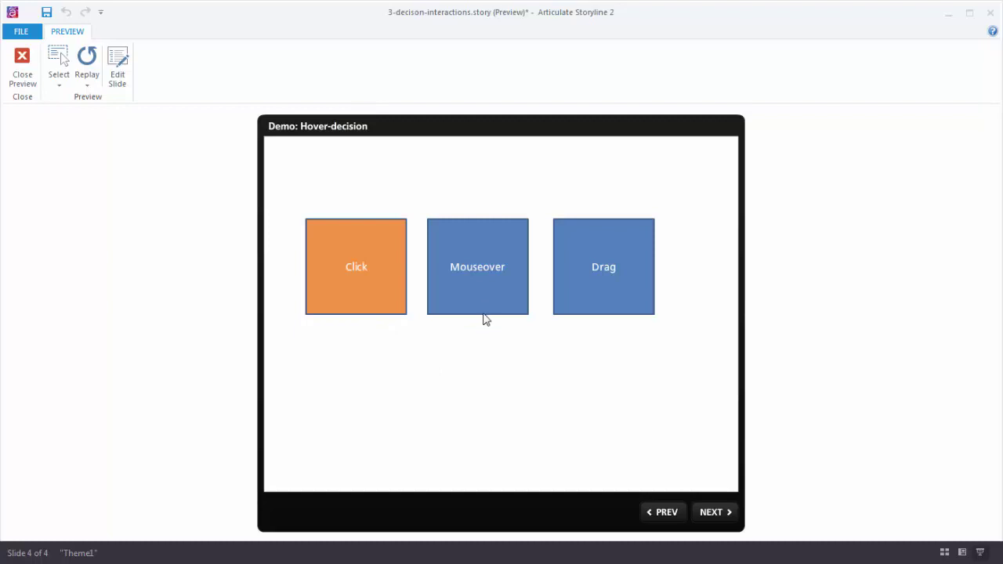
{"action": "left_click", "coordinate": [22, 70]}
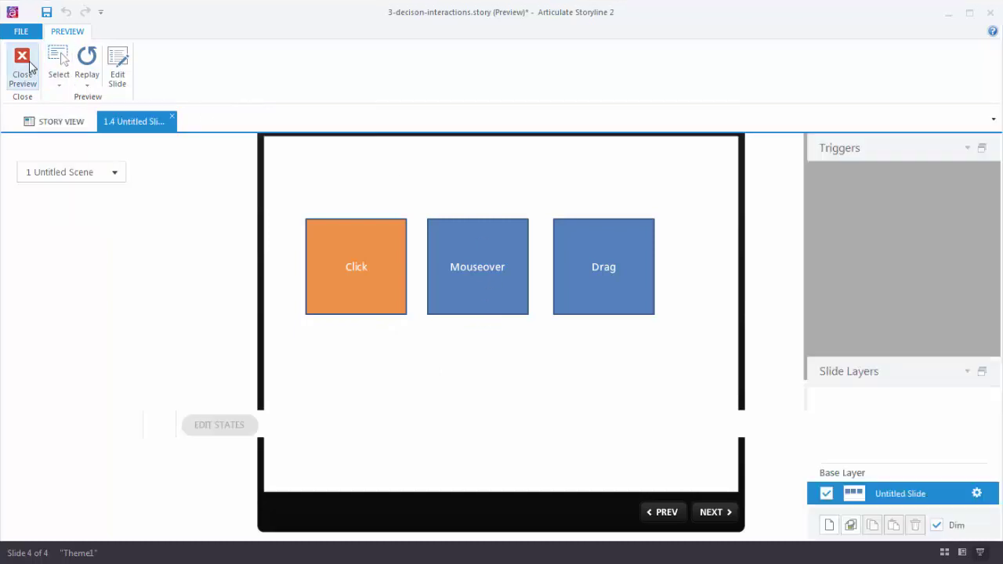
Step: Add a trigger that changes the Mouseover square (Rectangle 2) to orange when the mouse hovers over it, restoring on mouse leave
{"action": "left_click", "coordinate": [467, 198]}
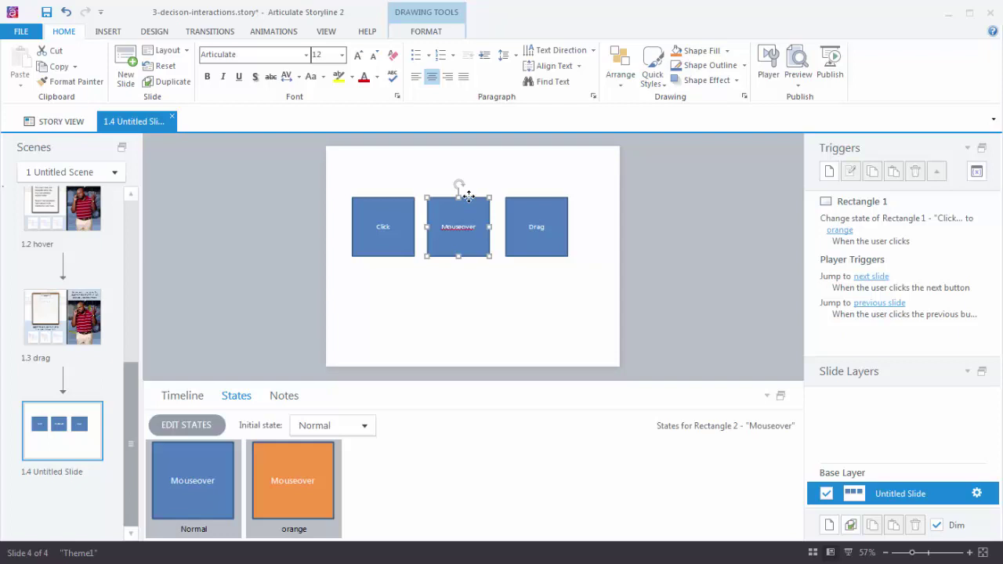
{"action": "left_click", "coordinate": [827, 170]}
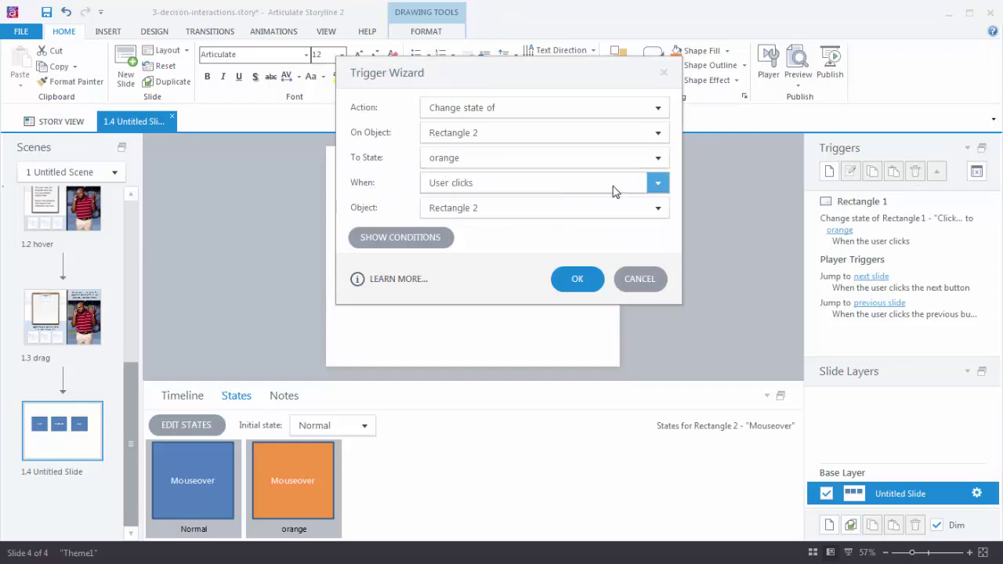
{"action": "left_click", "coordinate": [658, 185]}
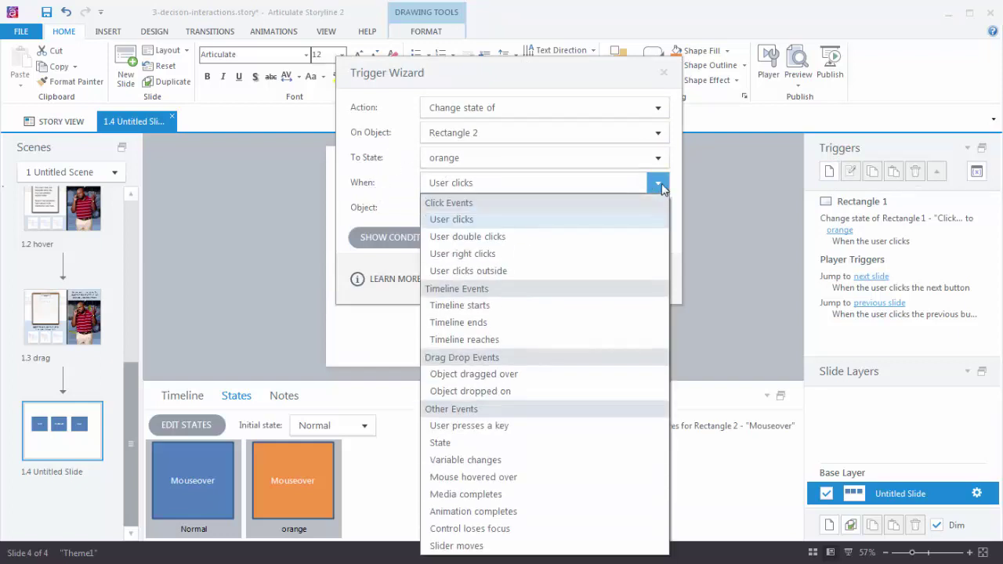
{"action": "left_click", "coordinate": [457, 478]}
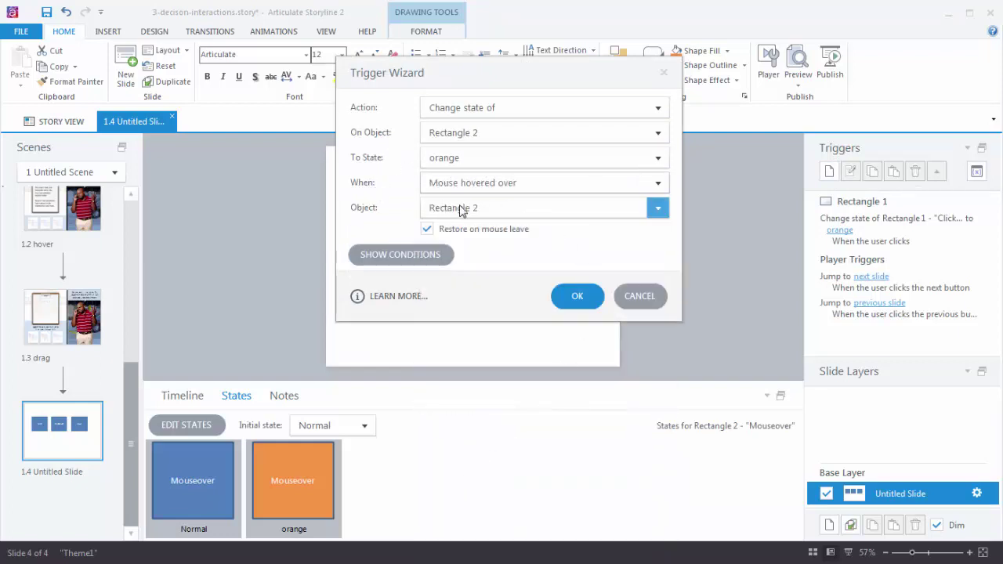
{"action": "left_click", "coordinate": [577, 297]}
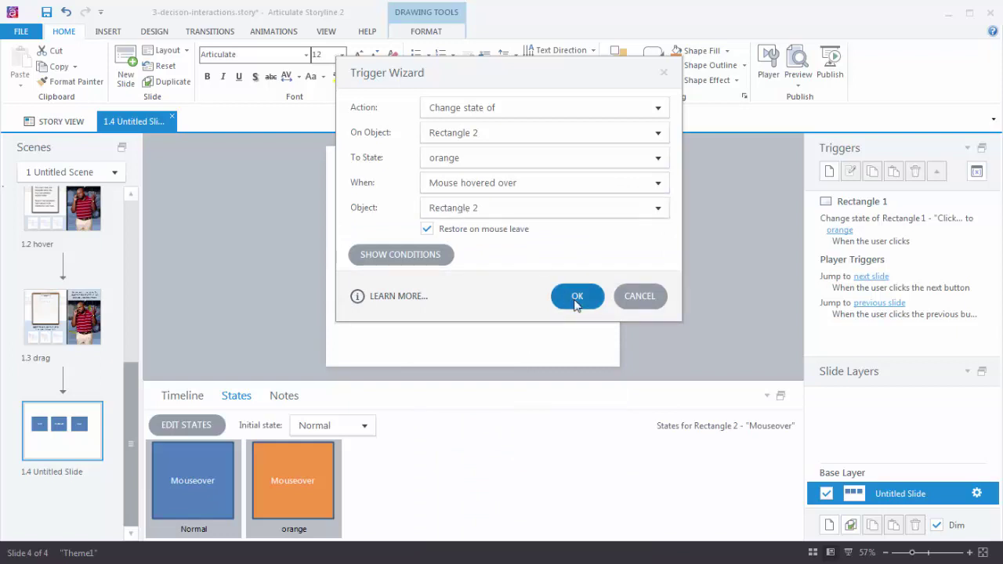
Step: Preview this slide again, test the Click and Mouseover squares, and close the preview
{"action": "left_click", "coordinate": [798, 70]}
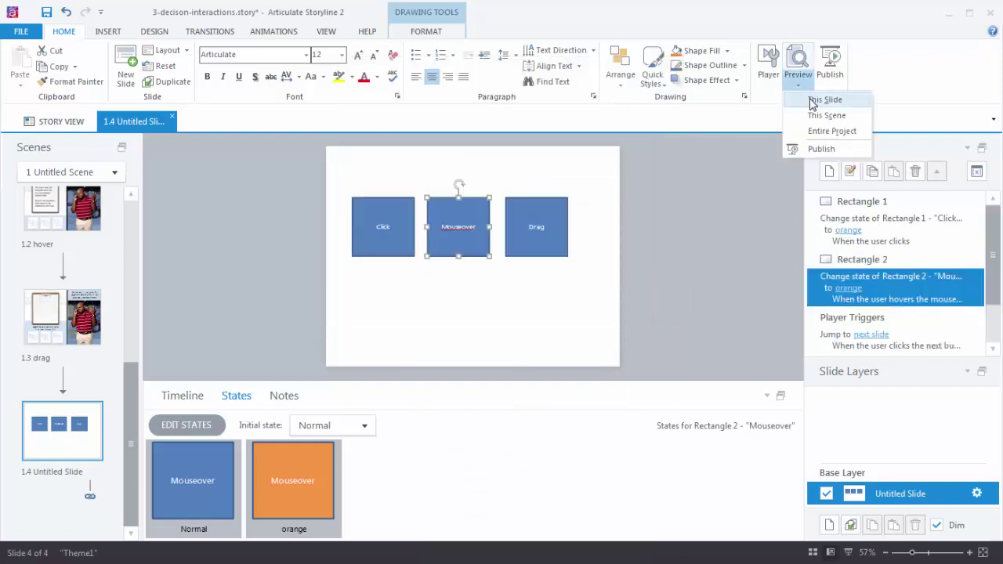
{"action": "left_click", "coordinate": [815, 102]}
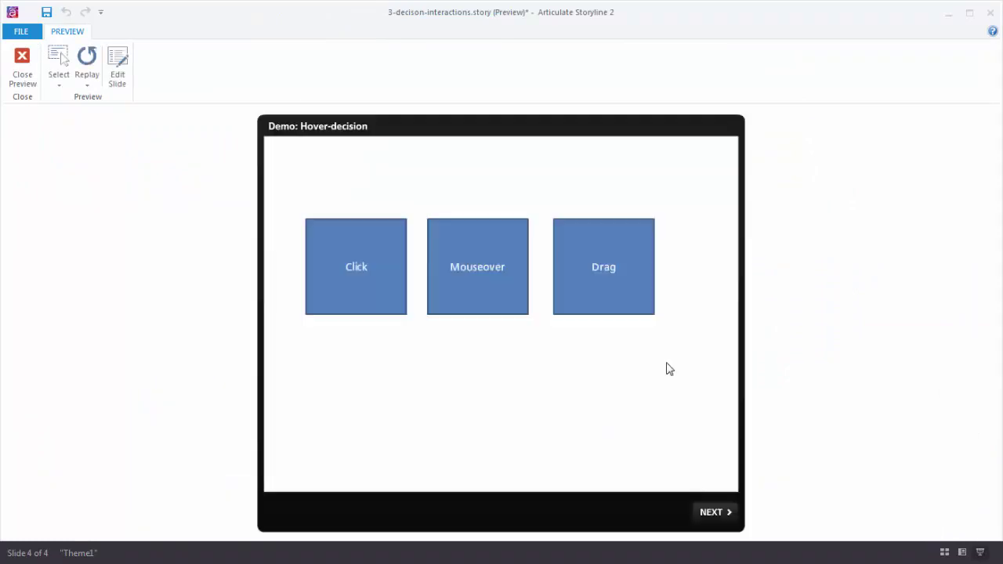
{"action": "left_click", "coordinate": [357, 289]}
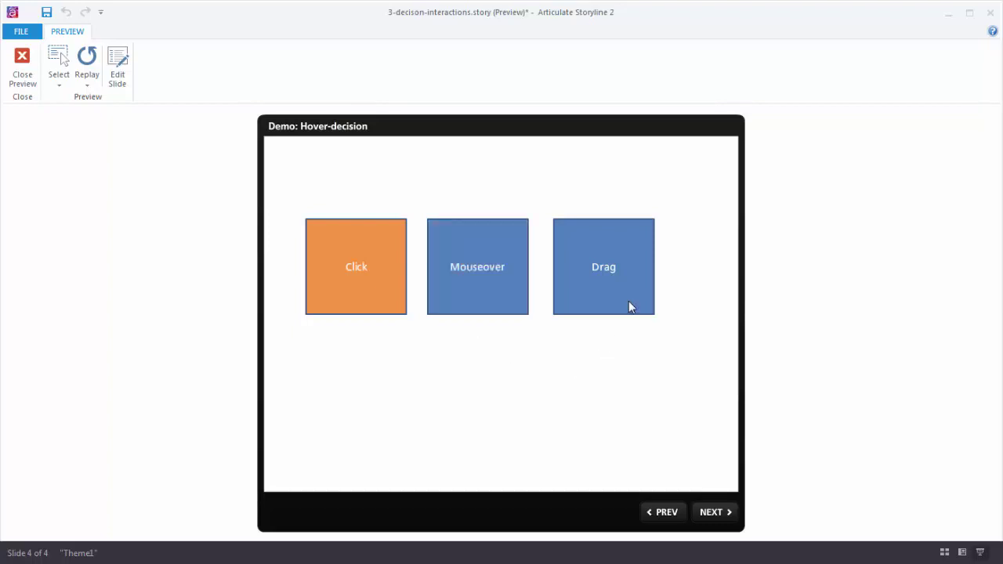
{"action": "left_click", "coordinate": [30, 64]}
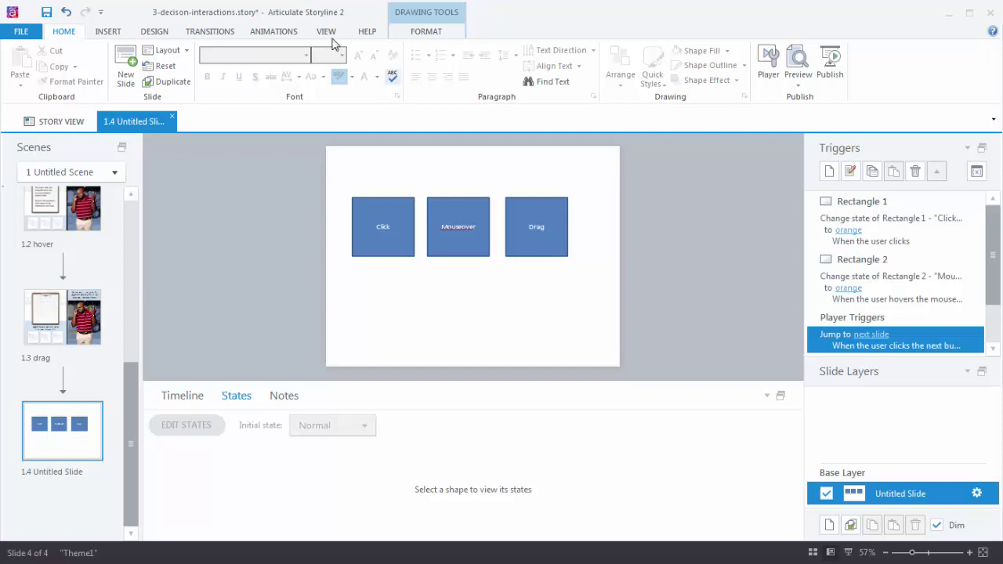
Step: Draw a rectangle about 152 px wide and 144 px high directly below the Drag square and label it "target"
{"action": "left_click", "coordinate": [114, 33]}
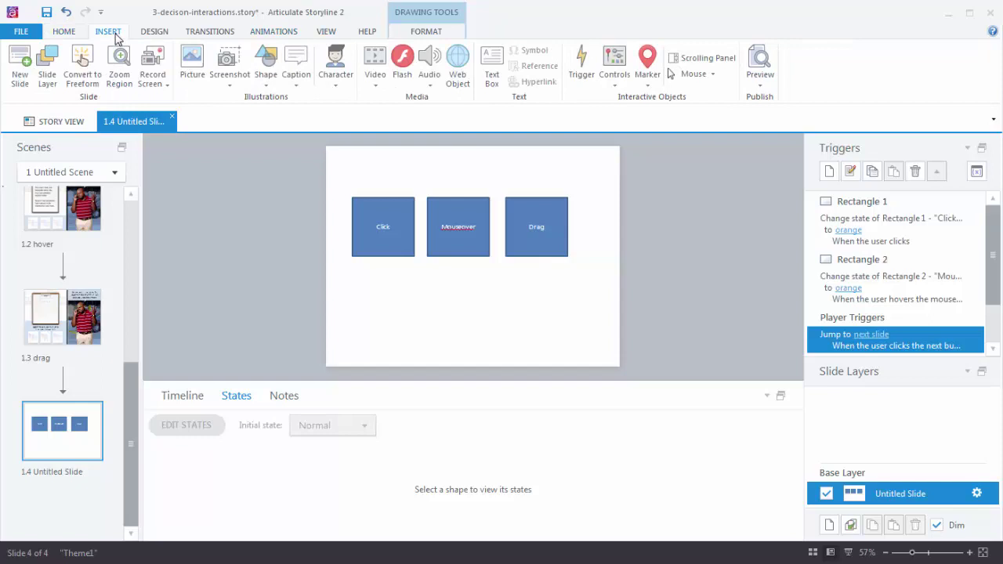
{"action": "left_click", "coordinate": [268, 85]}
{"action": "left_click", "coordinate": [260, 140]}
{"action": "mouse_move", "coordinate": [506, 276]}
{"action": "left_mouse_down"}
{"action": "mouse_move", "coordinate": [521, 310]}
{"action": "mouse_move", "coordinate": [567, 334]}
{"action": "left_mouse_up"}
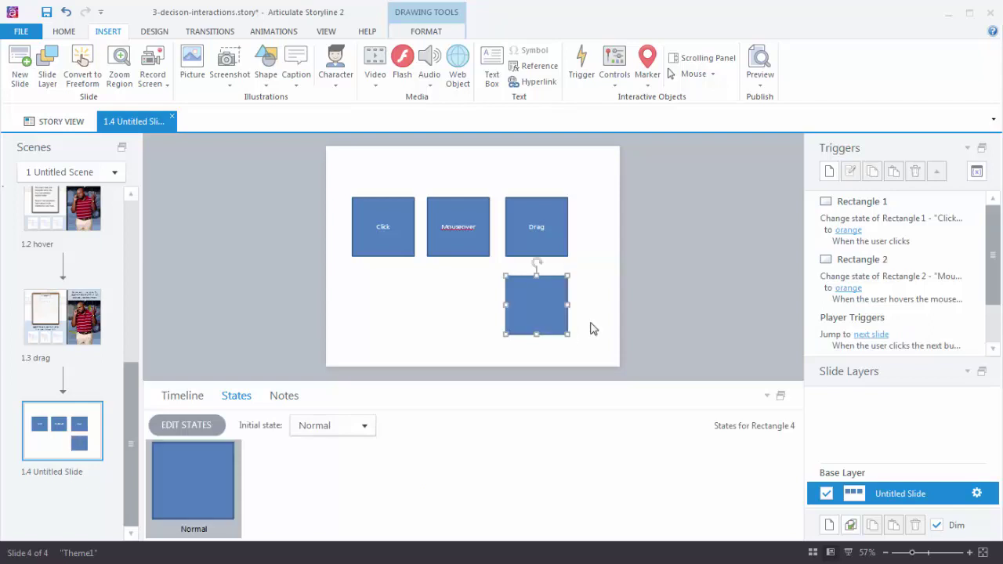
{"action": "left_click", "coordinate": [541, 308]}
{"action": "type", "text": "target"}
Step: Fill the target rectangle with a medium gray theme color and deselect it
{"action": "left_click", "coordinate": [551, 278]}
{"action": "left_click", "coordinate": [425, 31]}
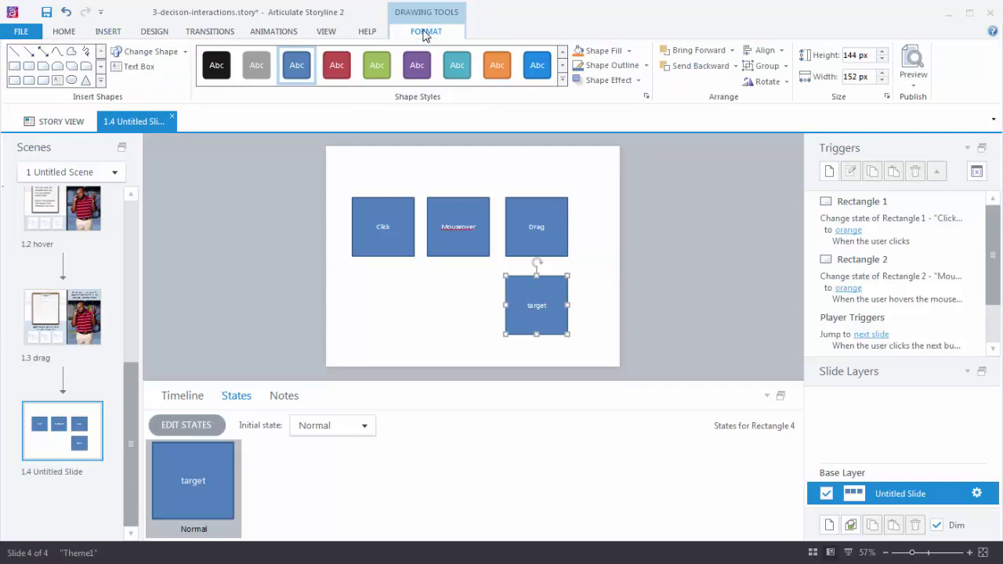
{"action": "left_click", "coordinate": [628, 50]}
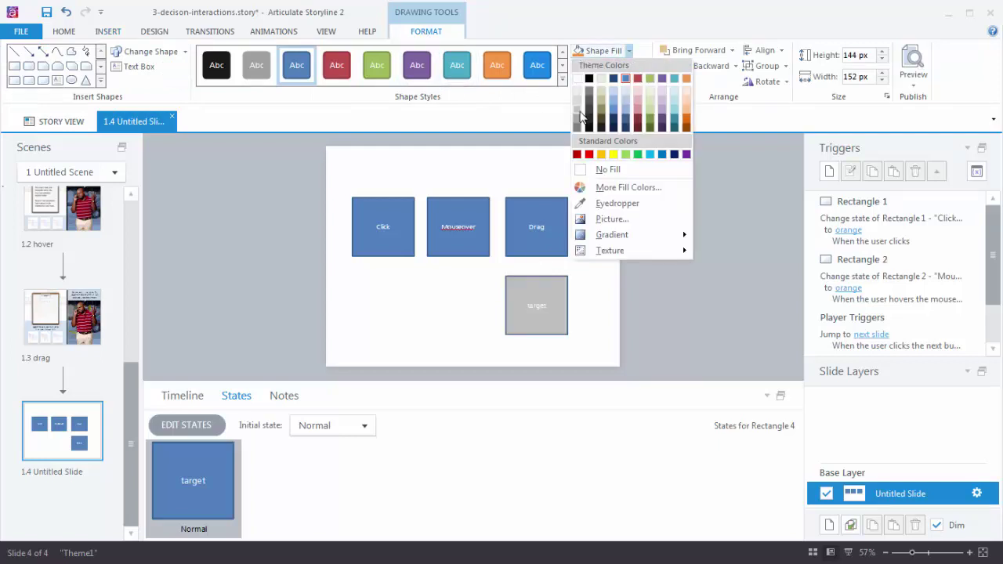
{"action": "left_click", "coordinate": [581, 116]}
{"action": "left_click", "coordinate": [667, 271]}
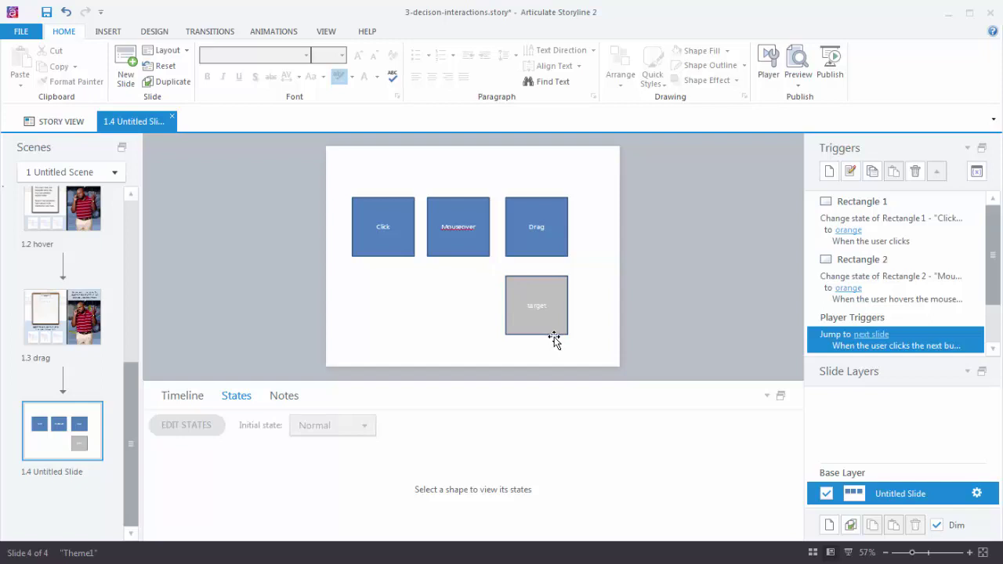
Step: Add a trigger that changes the Drag square (Rectangle 3) to orange when Rectangle 3 is dragged over the target (Rectangle 4)
{"action": "left_click", "coordinate": [827, 172]}
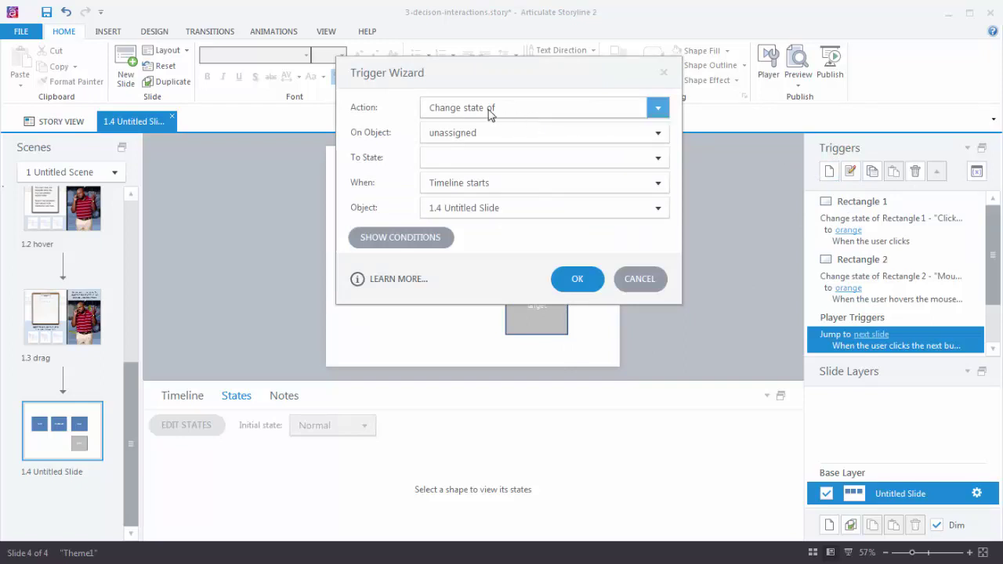
{"action": "left_click", "coordinate": [467, 134]}
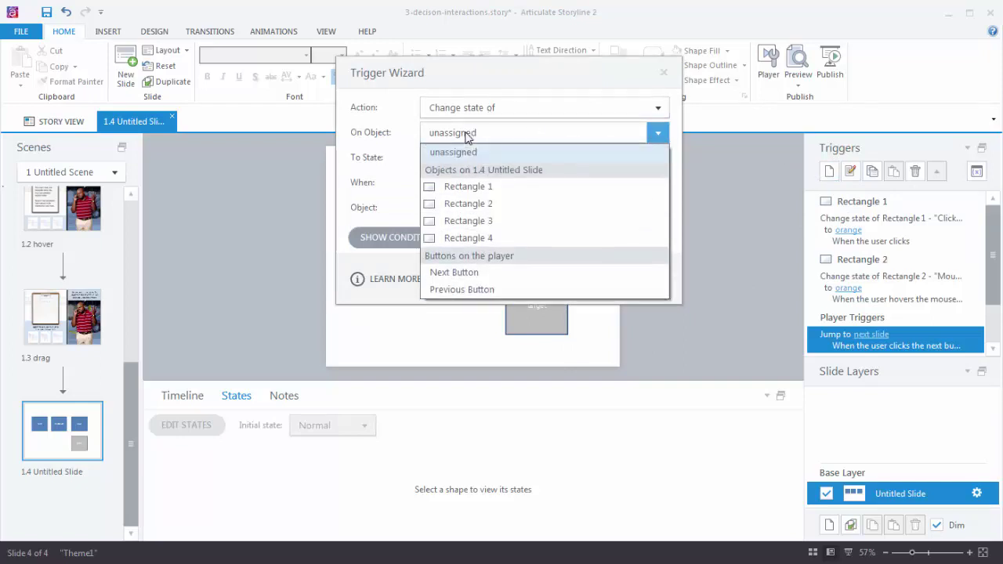
{"action": "left_click", "coordinate": [455, 223]}
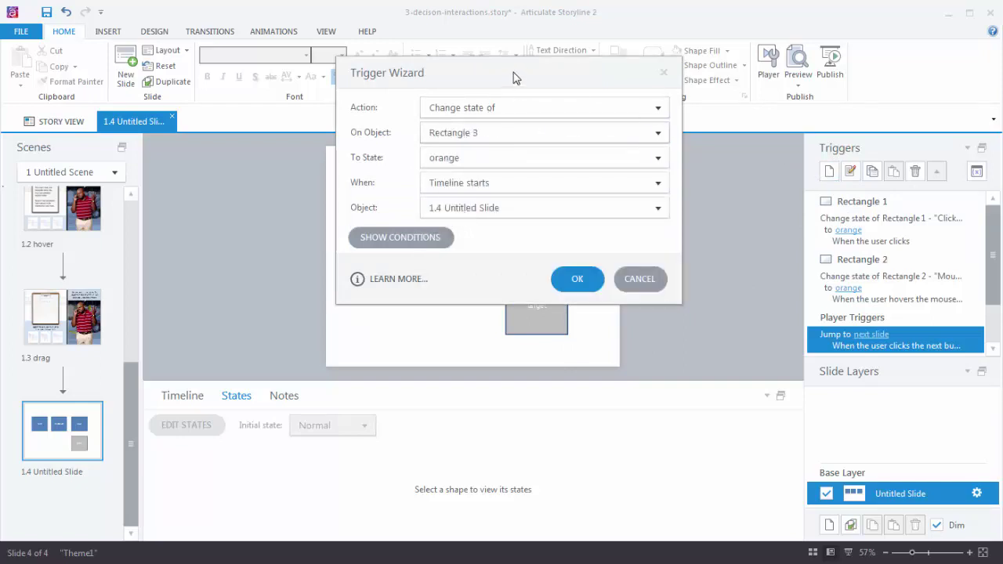
{"action": "left_click_drag", "start_coordinate": [517, 79], "coordinate": [280, 107]}
{"action": "left_click", "coordinate": [238, 165]}
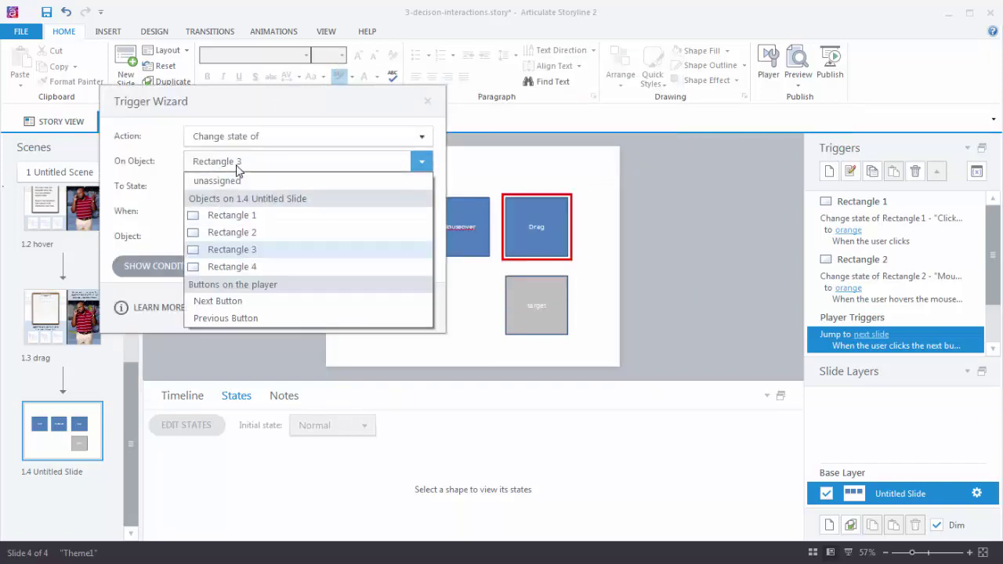
{"action": "left_click", "coordinate": [238, 168]}
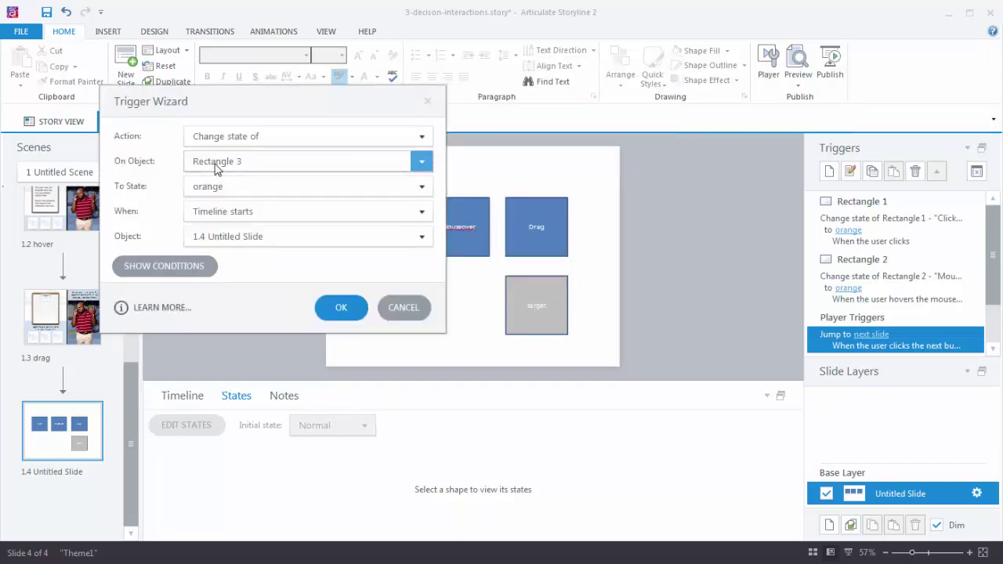
{"action": "left_click", "coordinate": [422, 211]}
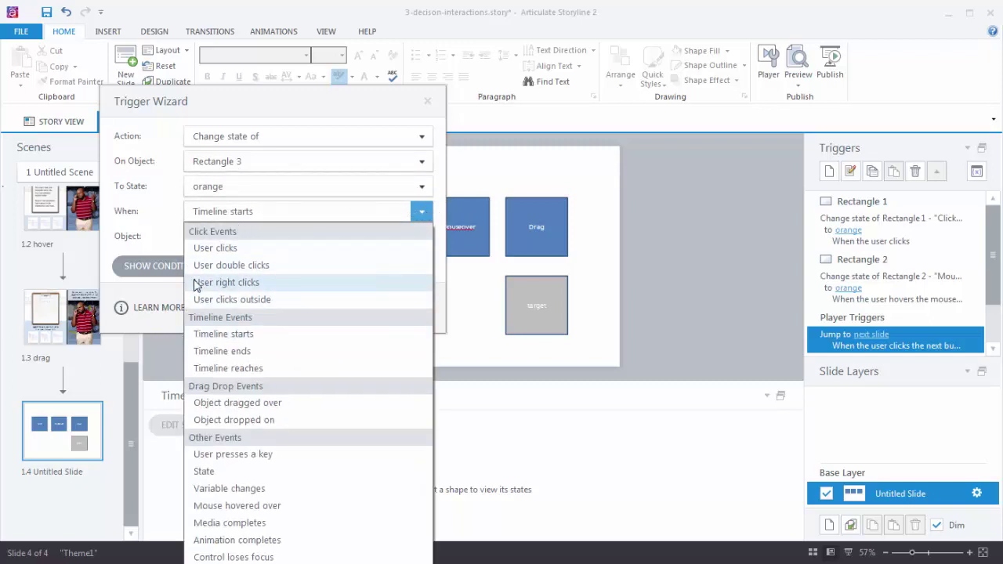
{"action": "left_click", "coordinate": [214, 404]}
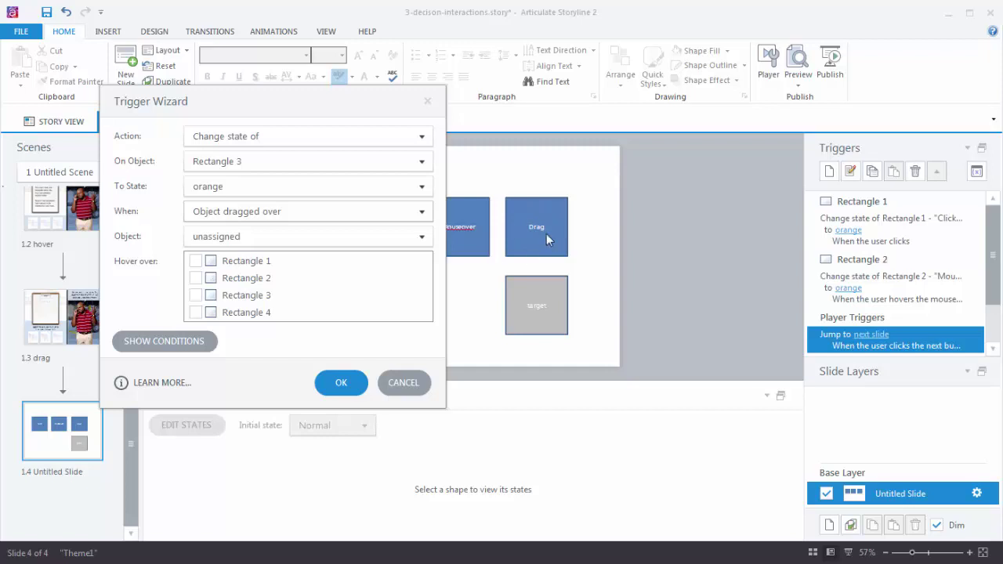
{"action": "left_click", "coordinate": [422, 237]}
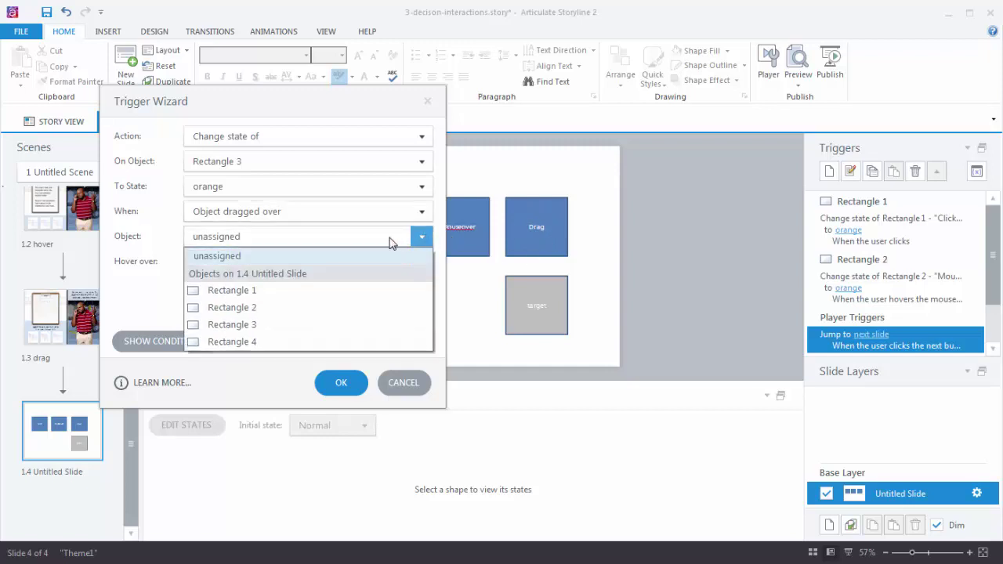
{"action": "left_click", "coordinate": [203, 328]}
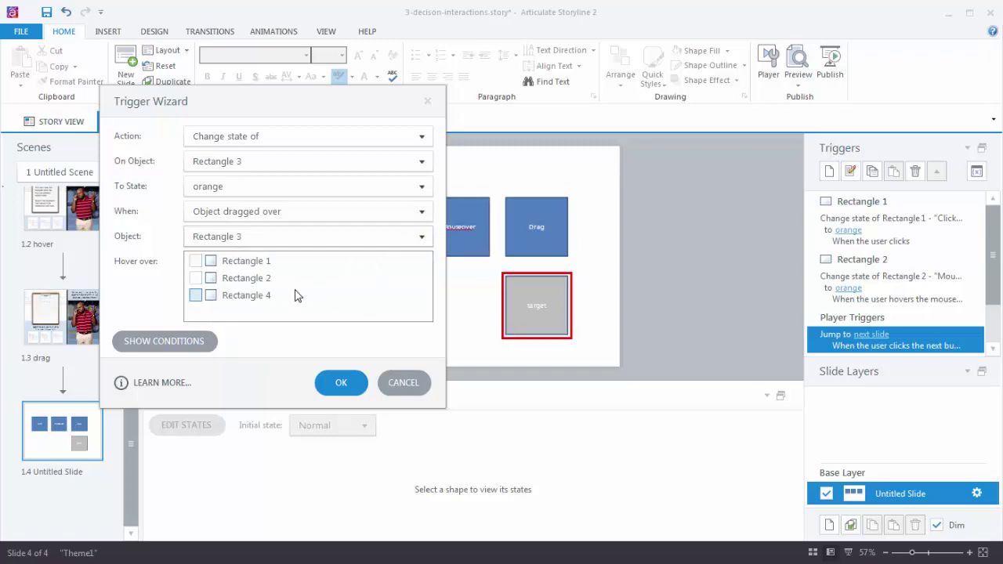
{"action": "left_click", "coordinate": [196, 296]}
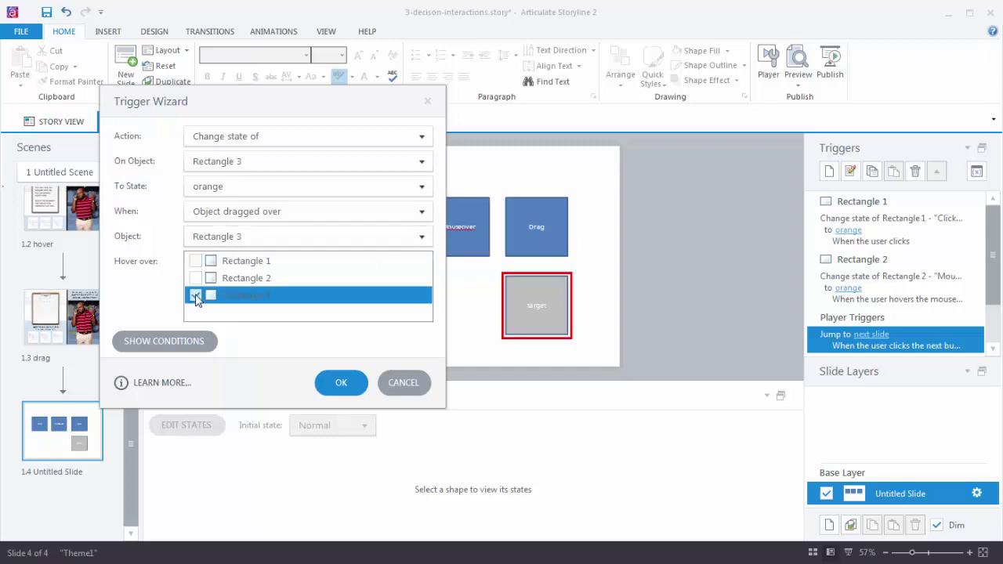
{"action": "left_click", "coordinate": [341, 388]}
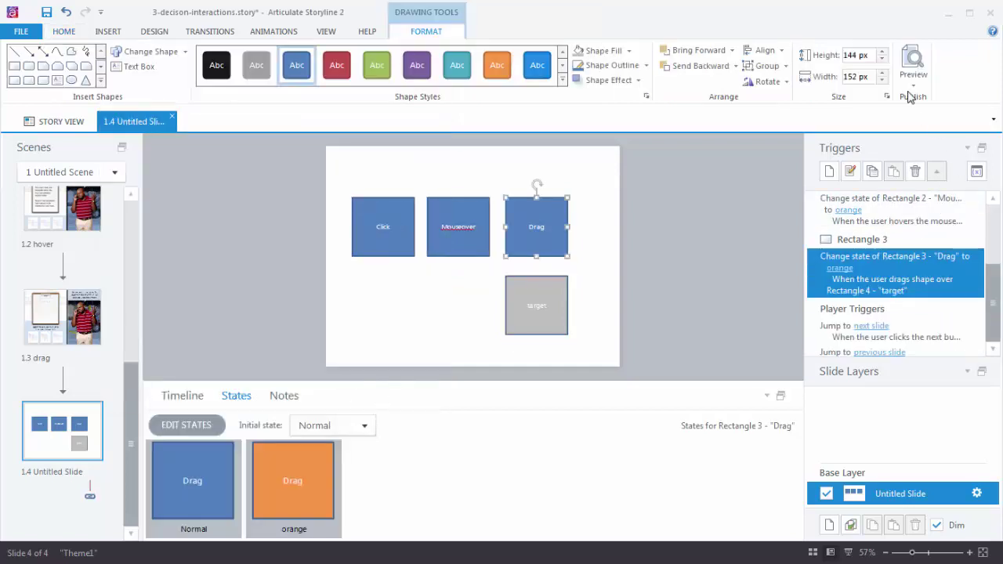
Step: Preview this slide, test the Click and Mouseover squares, move the Drag square over the target and back, and close the preview
{"action": "left_click", "coordinate": [913, 82]}
{"action": "left_click", "coordinate": [932, 99]}
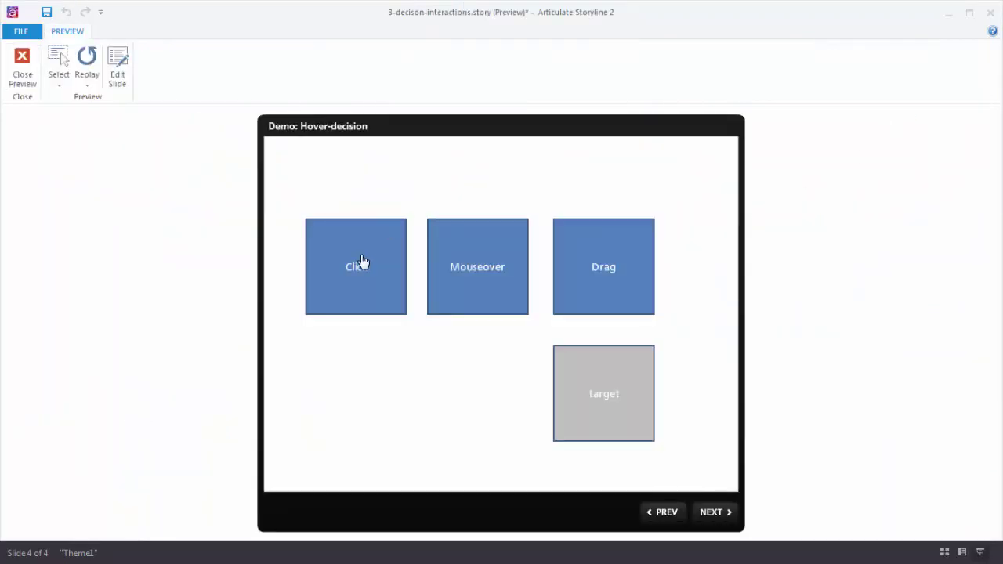
{"action": "left_click", "coordinate": [362, 263]}
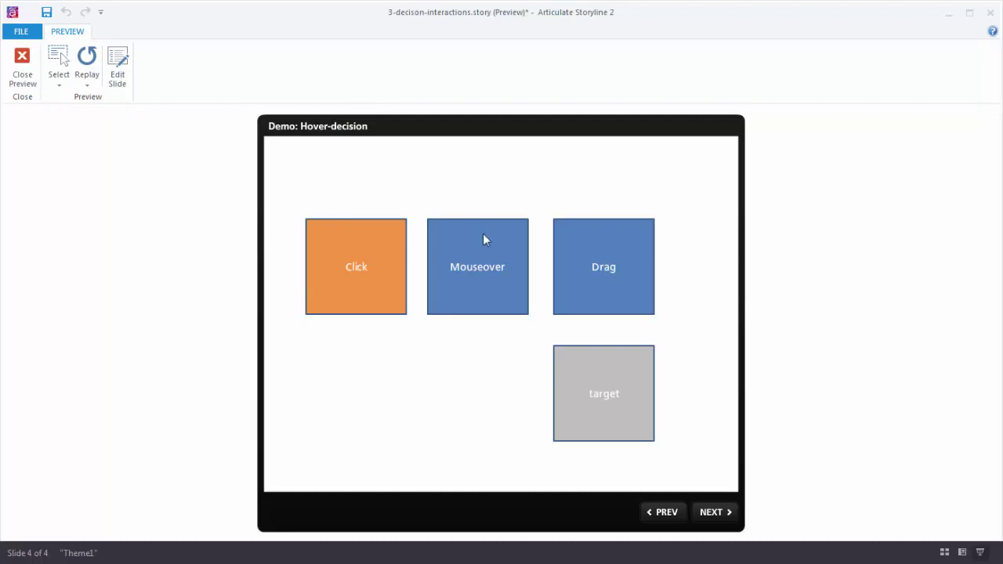
{"action": "mouse_move", "coordinate": [481, 251]}
{"action": "mouse_move", "coordinate": [602, 245]}
{"action": "left_mouse_down"}
{"action": "mouse_move", "coordinate": [620, 296]}
{"action": "mouse_move", "coordinate": [595, 362]}
{"action": "mouse_move", "coordinate": [609, 235]}
{"action": "left_mouse_up"}
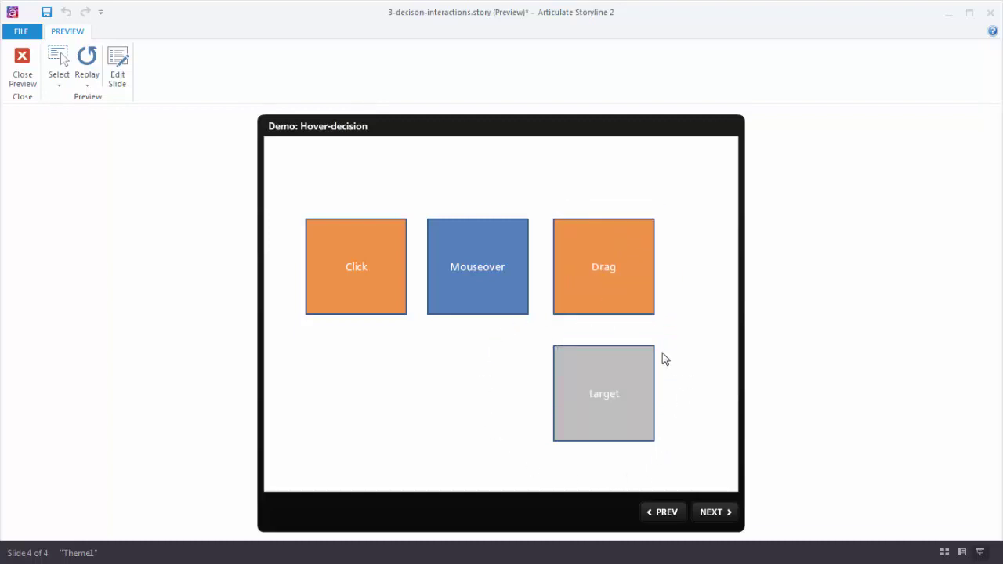
{"action": "left_click", "coordinate": [23, 69]}
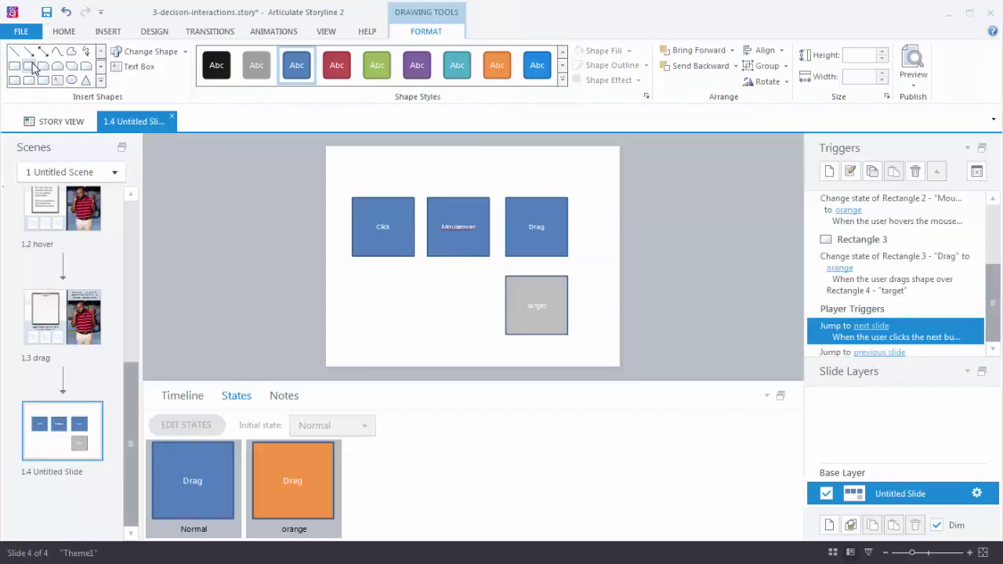
Step: Change the Drag square's trigger event to "Object dropped on", keeping Rectangle 4 as the target object
{"action": "left_click", "coordinate": [566, 253]}
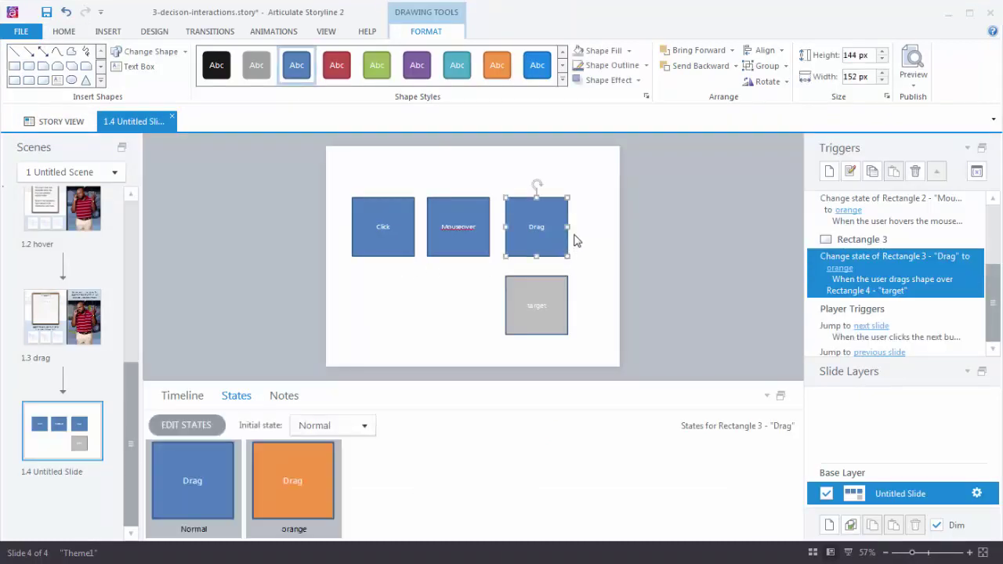
{"action": "double_click", "coordinate": [856, 264]}
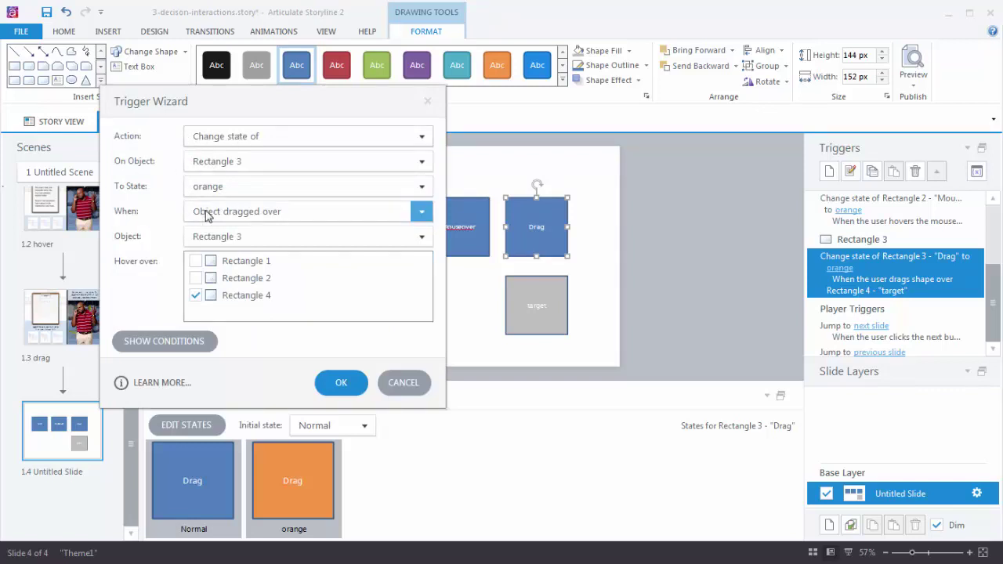
{"action": "left_click", "coordinate": [422, 211]}
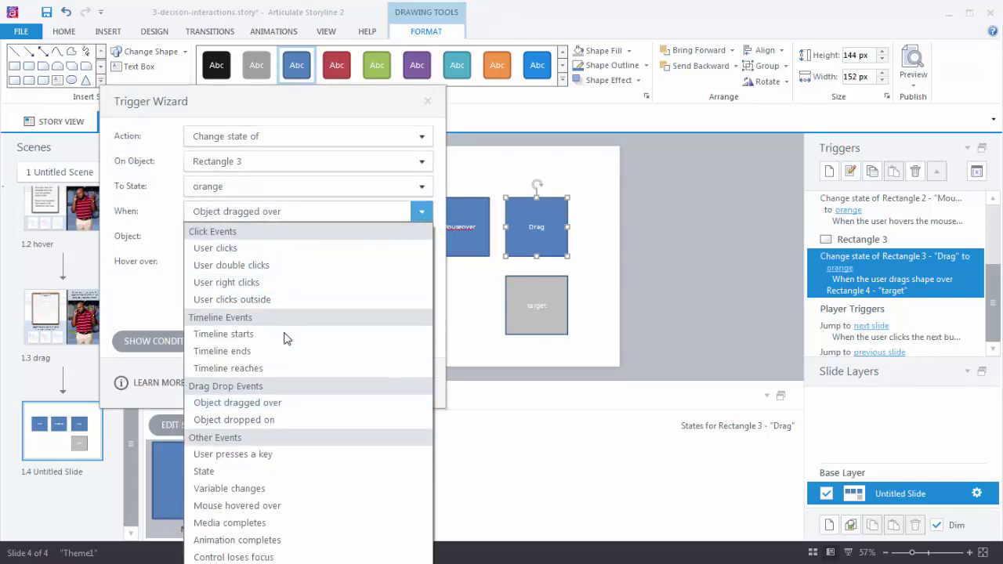
{"action": "left_click", "coordinate": [252, 422]}
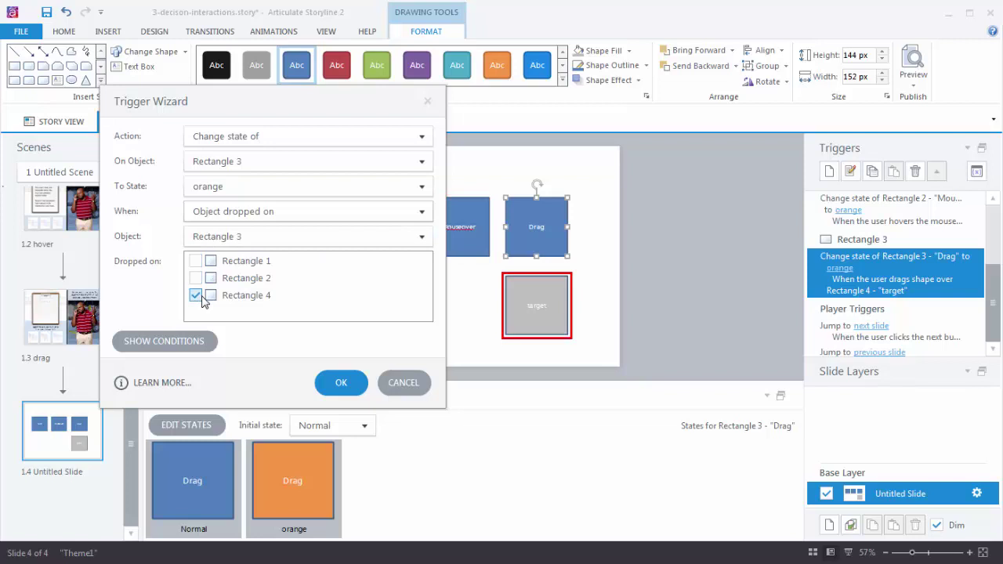
{"action": "left_click", "coordinate": [337, 384]}
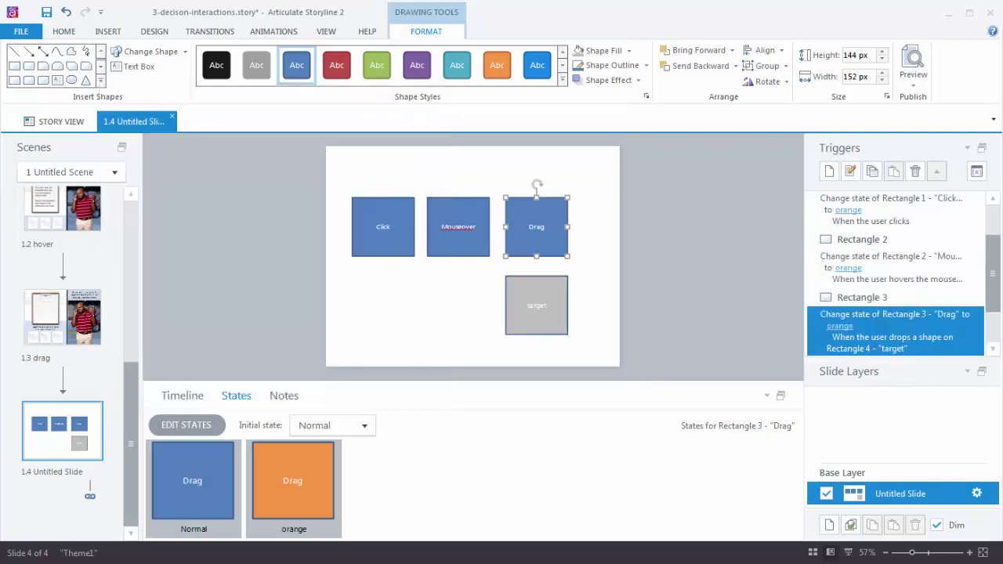
Step: Preview this slide again, test the Click square, and drop the Drag square onto the target
{"action": "left_click", "coordinate": [913, 79]}
{"action": "left_click", "coordinate": [942, 99]}
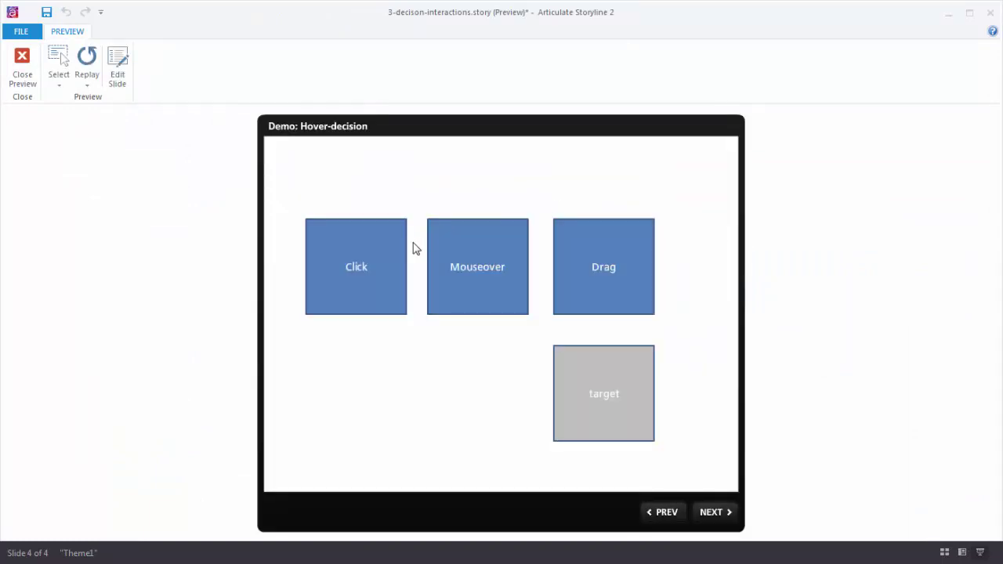
{"action": "left_click", "coordinate": [394, 259]}
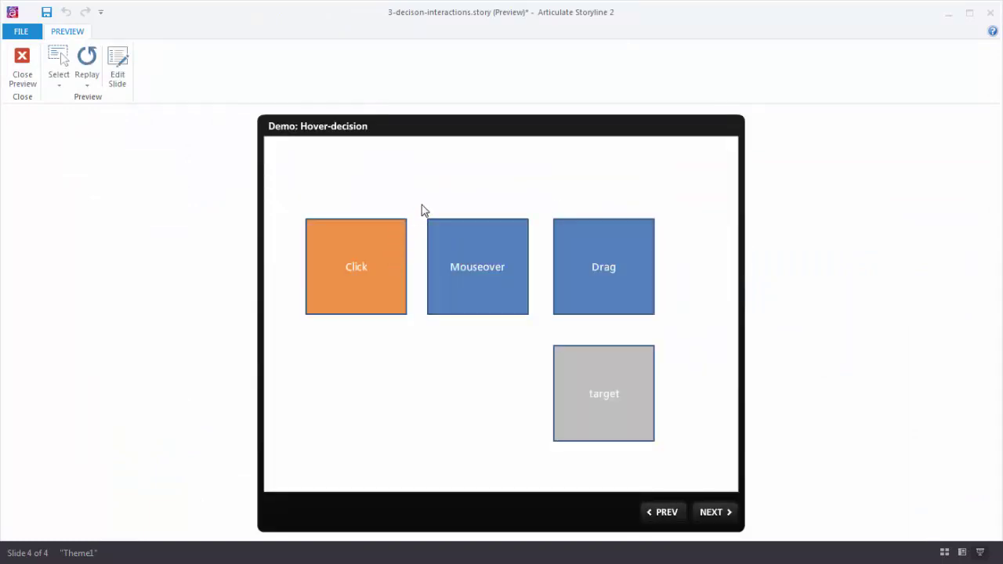
{"action": "left_click_drag", "start_coordinate": [643, 237], "coordinate": [636, 381]}
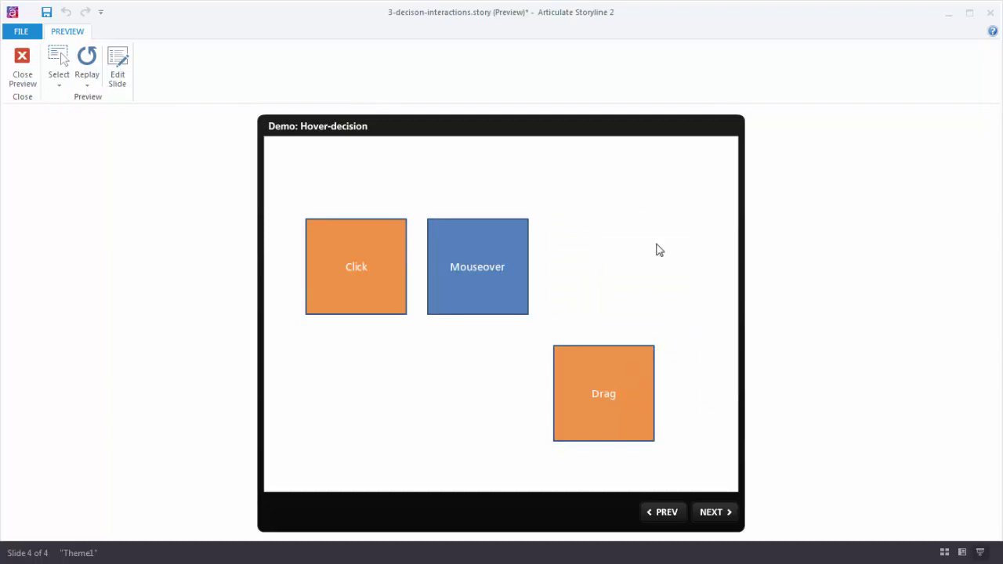